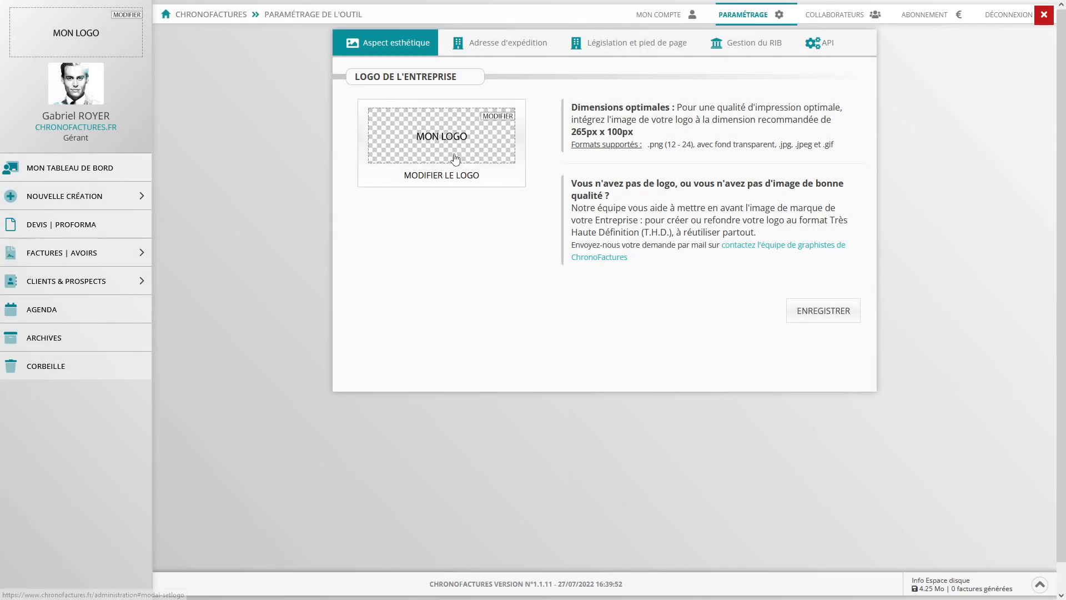
# - Upload demo_chronofactures-logo.jpg as the company logo, then go to the PARAMÉTRAGE settings
pyautogui.click(456, 159)
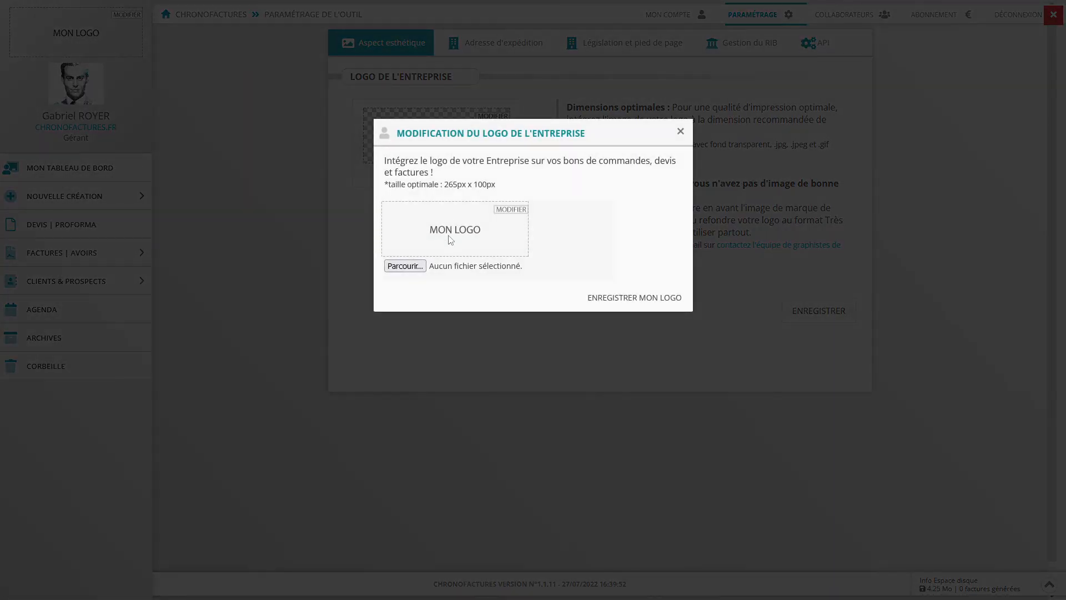
pyautogui.click(406, 266)
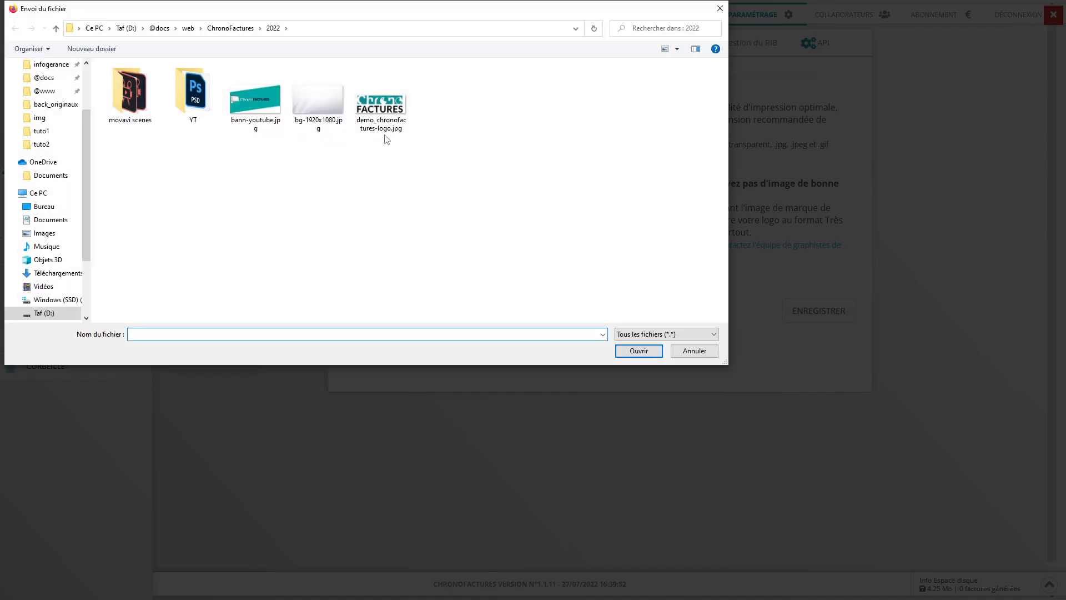
pyautogui.doubleClick(384, 108)
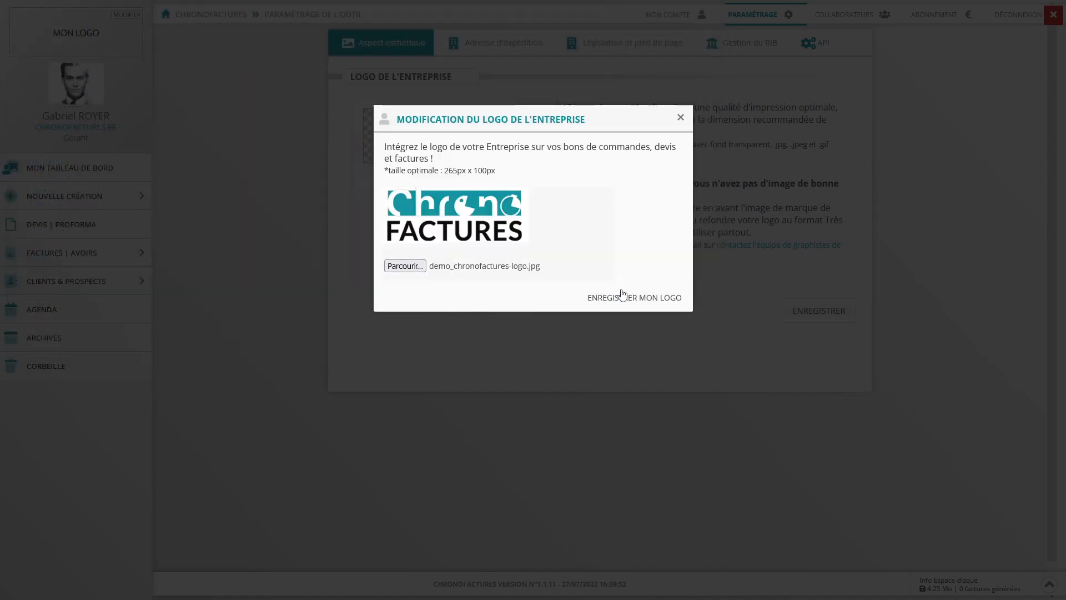
pyautogui.click(623, 300)
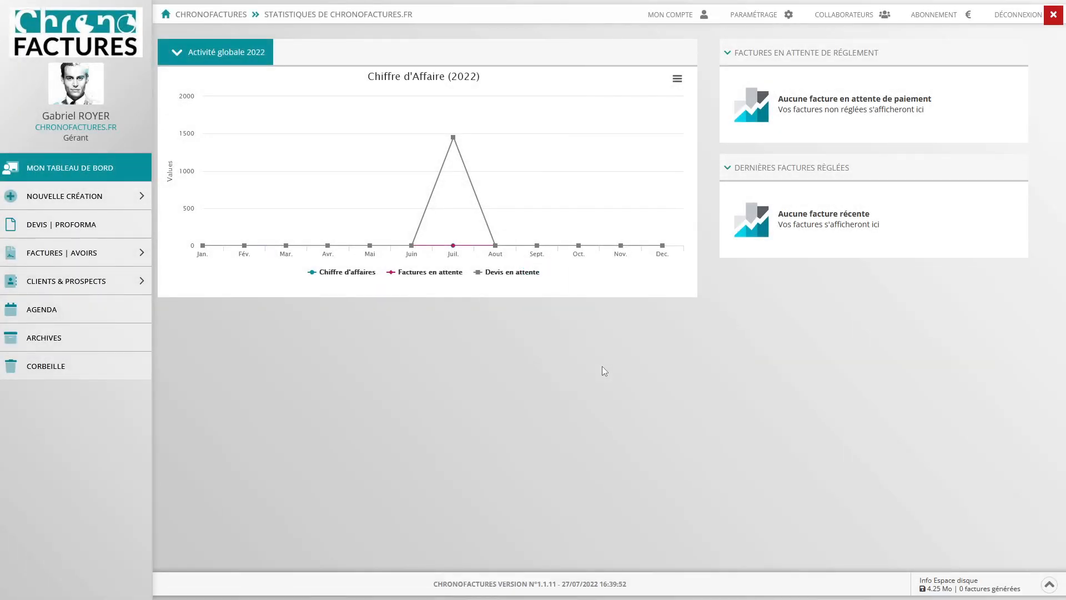
pyautogui.click(750, 18)
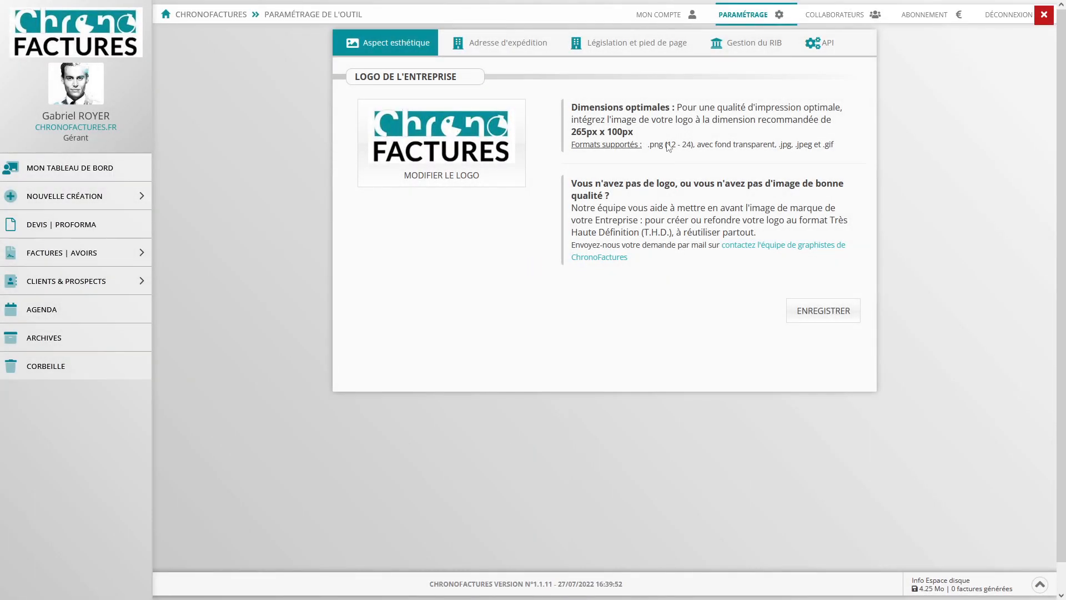
# - Look through the Adresse d'expédition tab, then switch to Législation et pied de page
pyautogui.click(519, 47)
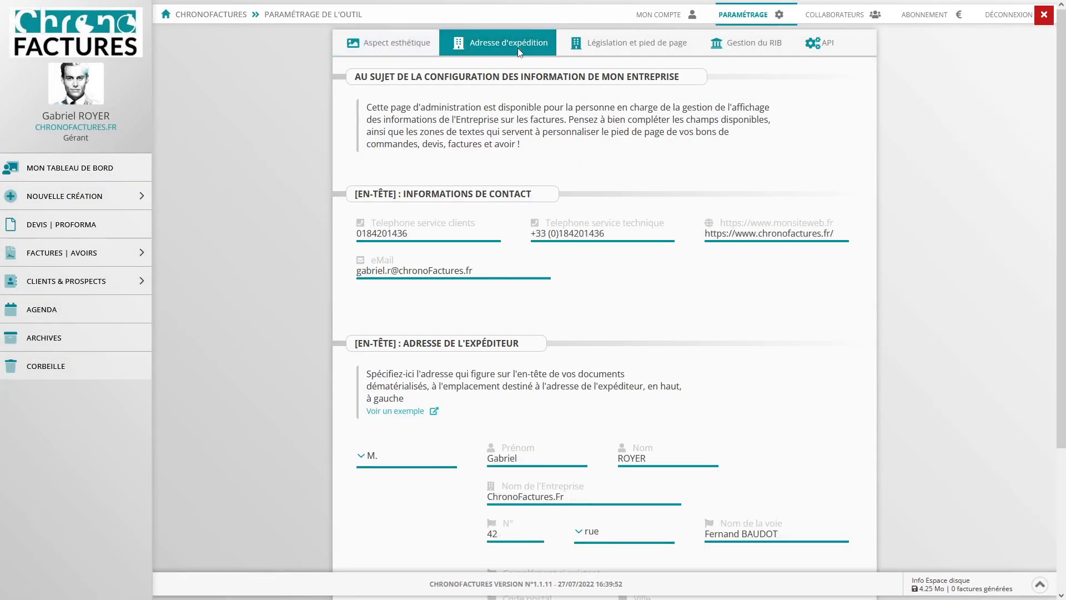
pyautogui.scroll(-4, 592, 206)
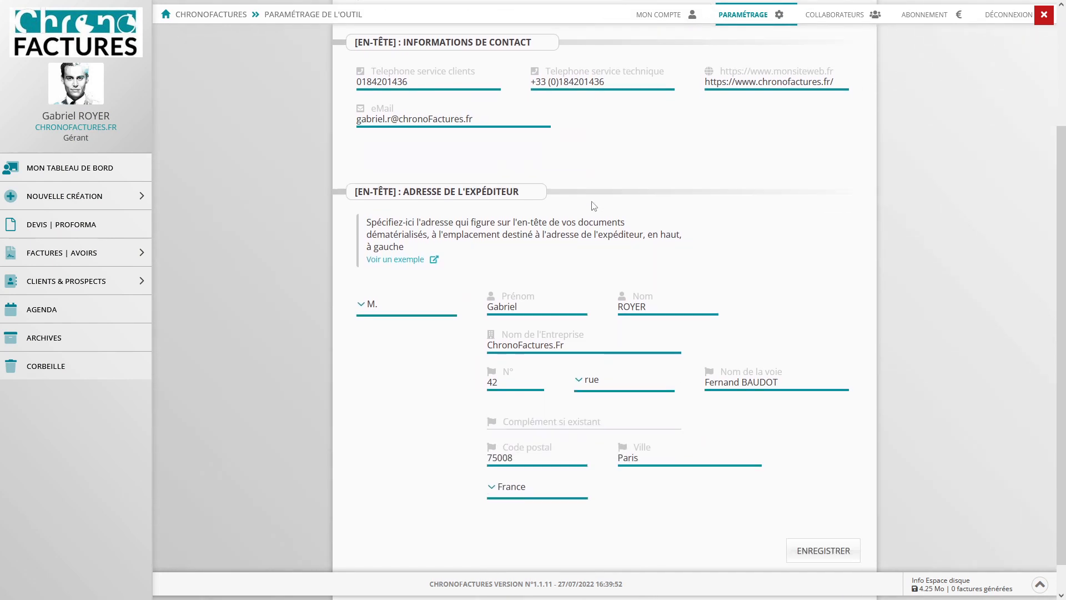
pyautogui.scroll(4, 590, 183)
pyautogui.click(589, 48)
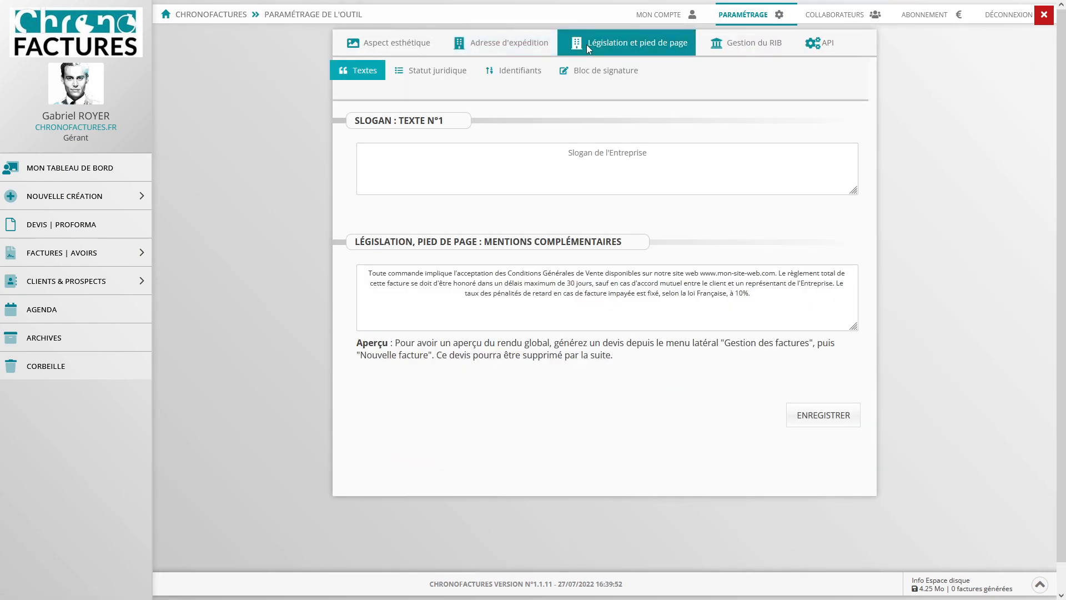
pyautogui.click(592, 156)
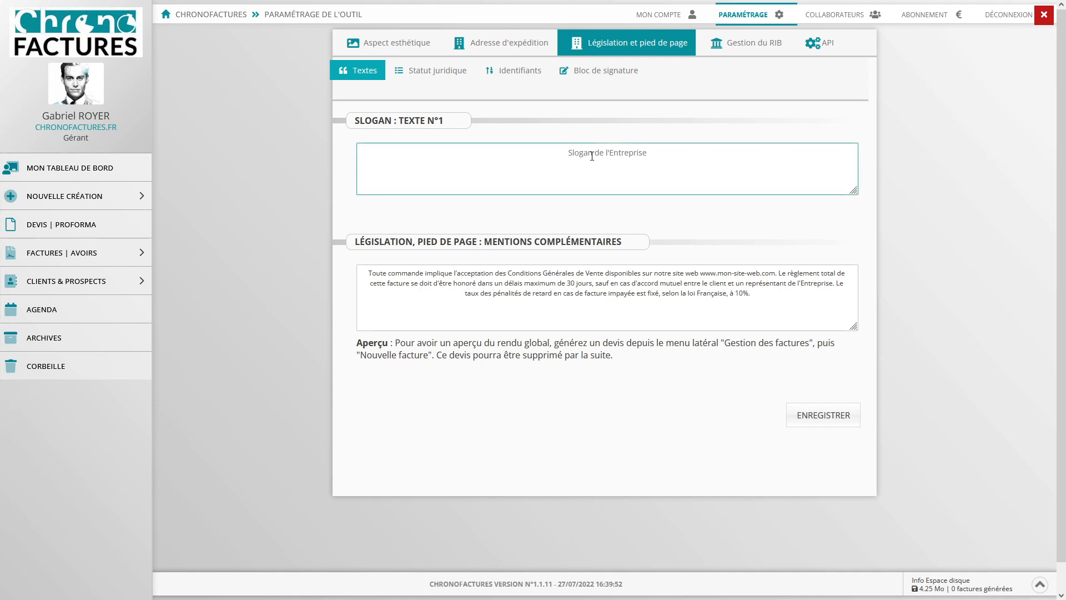
pyautogui.write('ChronoFactures.Fr est un logiciel certifié Pour la création dématérialisées de vos devis et factures au format 100% structuré')
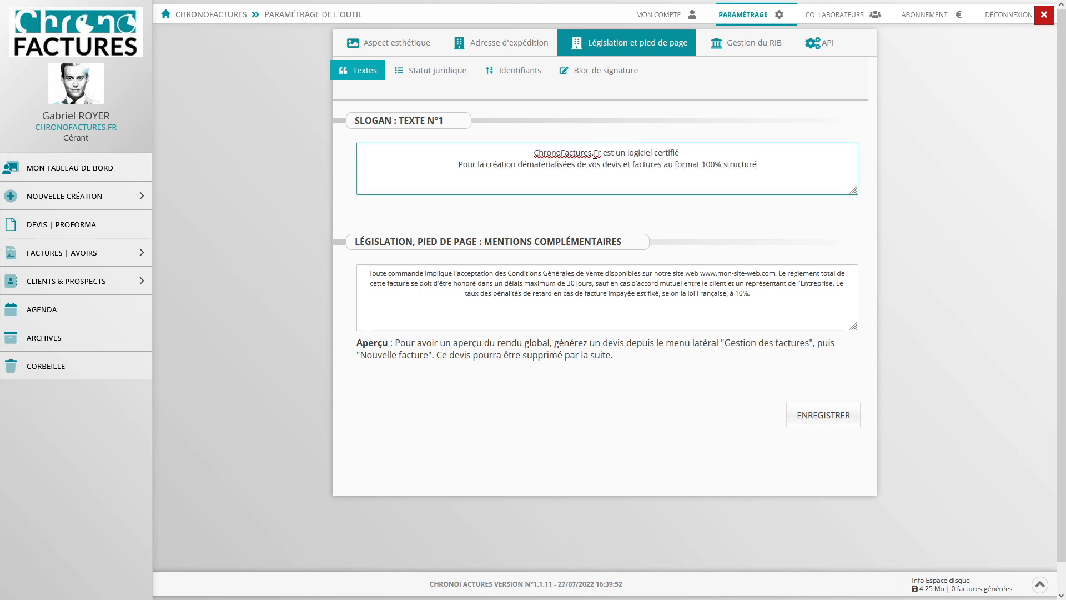
pyautogui.moveTo(717, 272); pyautogui.dragTo(761, 272)
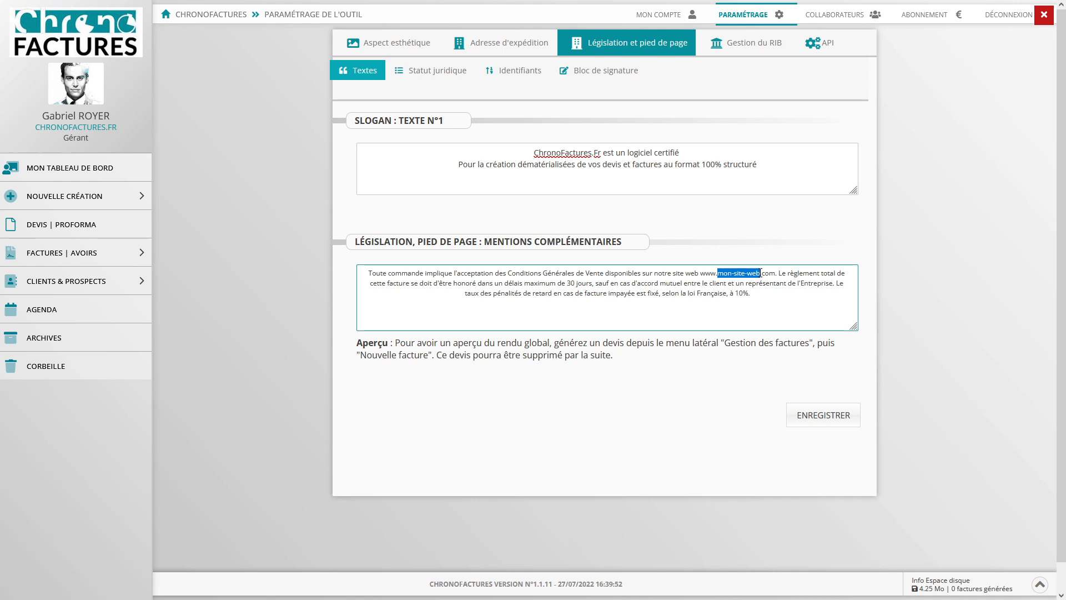
pyautogui.write('ChronoFac')
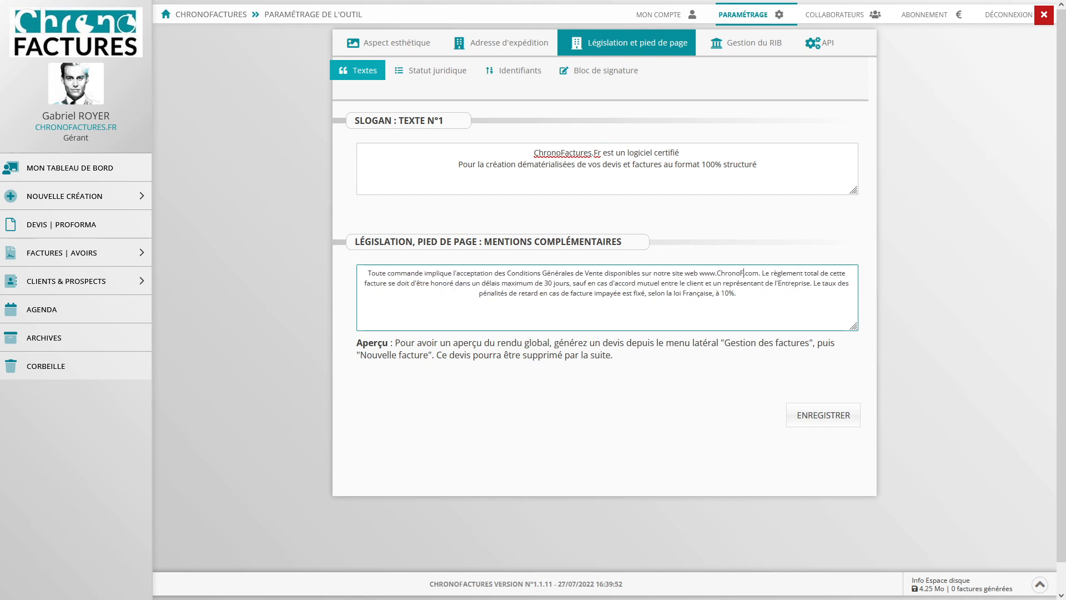
pyautogui.write('tures')
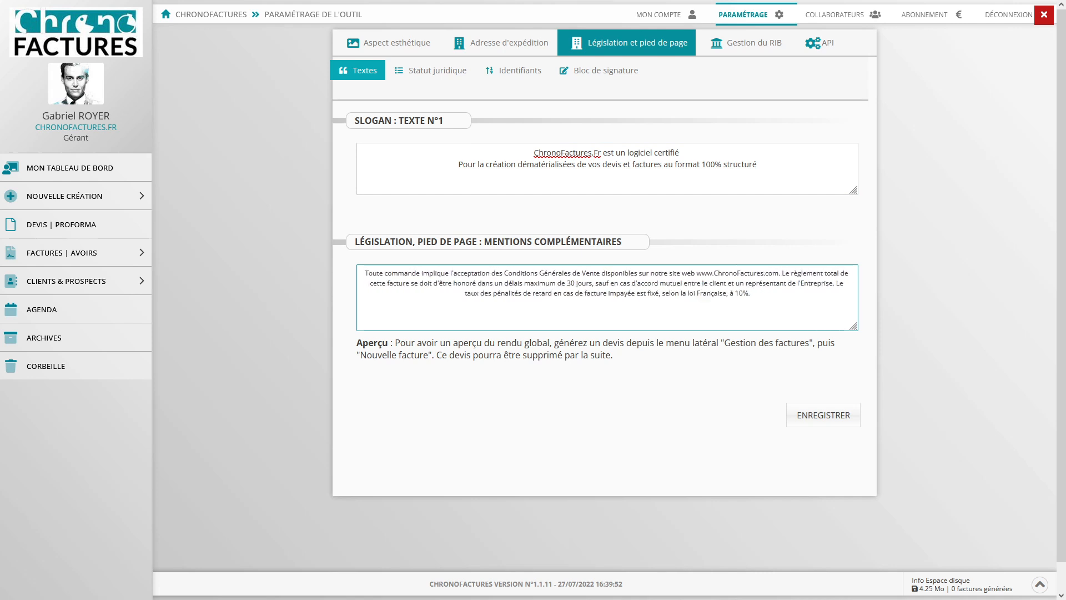
pyautogui.press('Delete')
pyautogui.press('Delete')
pyautogui.press('Delete')
pyautogui.press('Delete')
pyautogui.press('Delete')
pyautogui.write('.Fr')
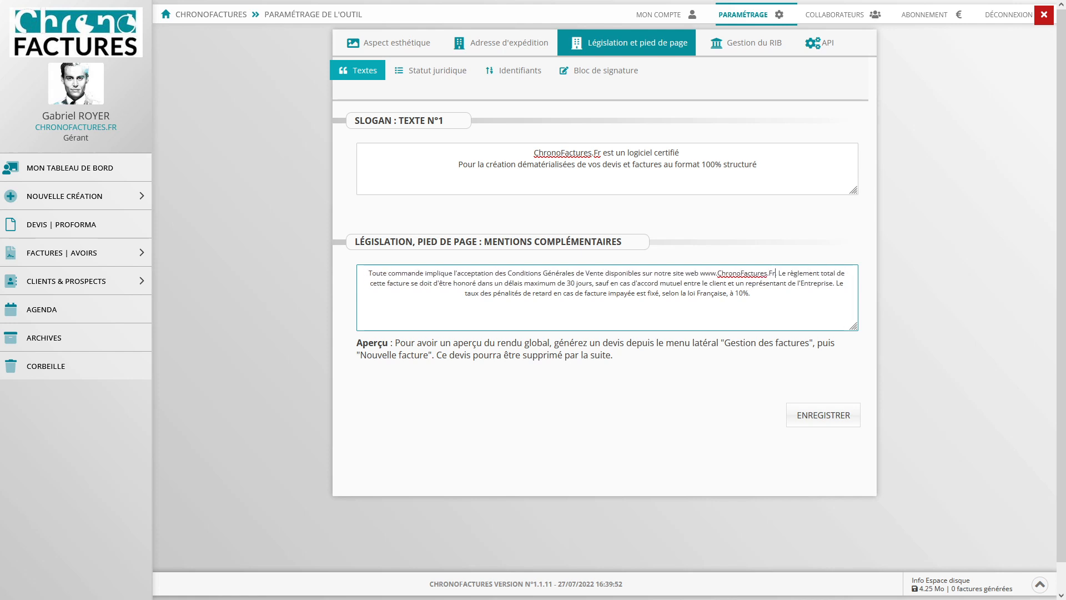
pyautogui.click(815, 419)
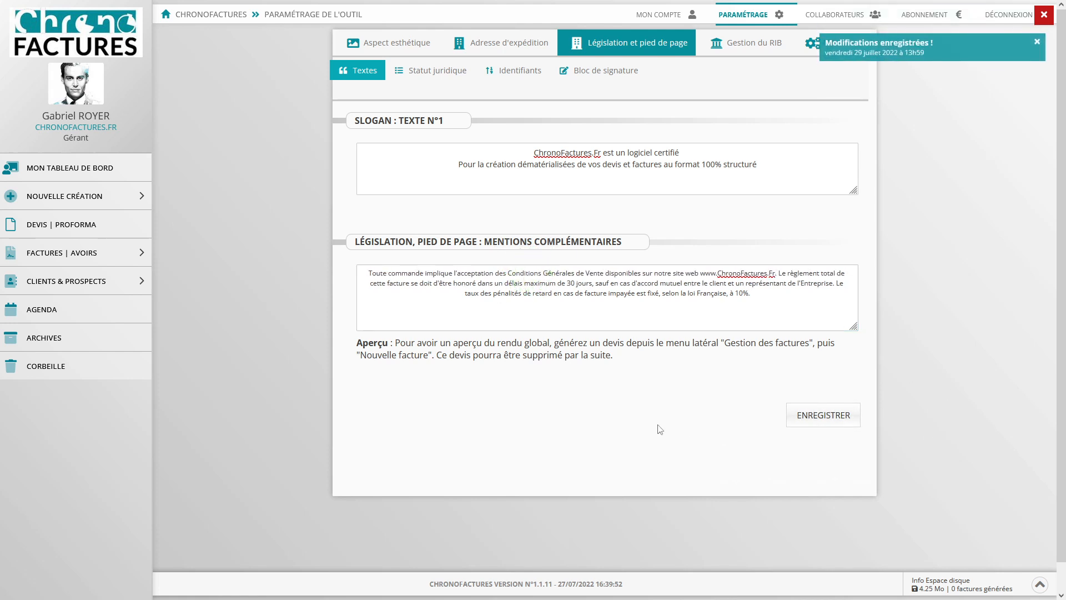
# - Change the company's legal status from EI to SAS under Statut juridique and save
pyautogui.click(449, 74)
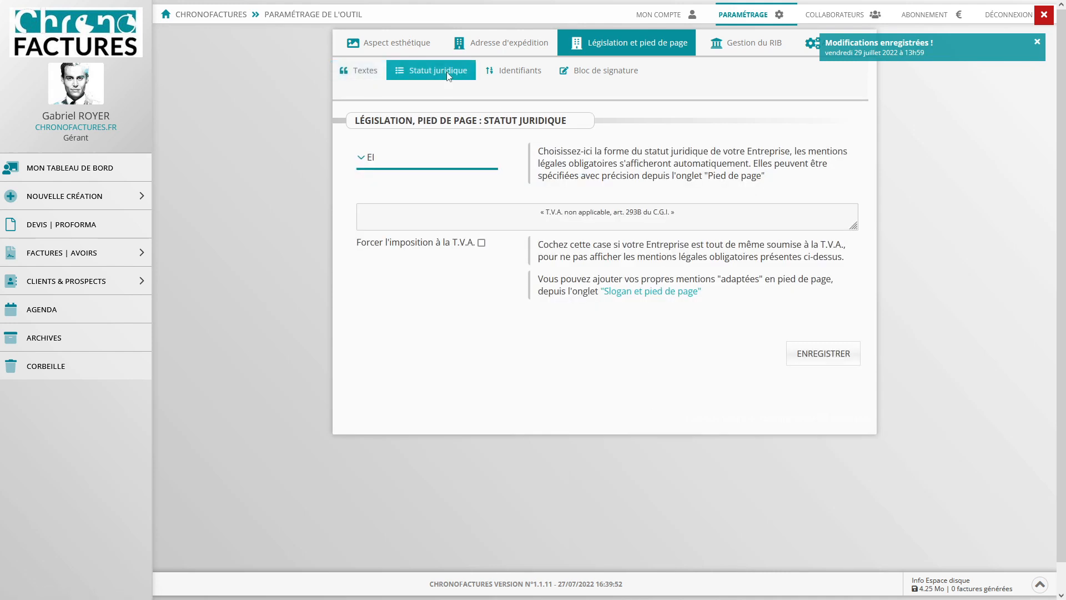
pyautogui.click(470, 162)
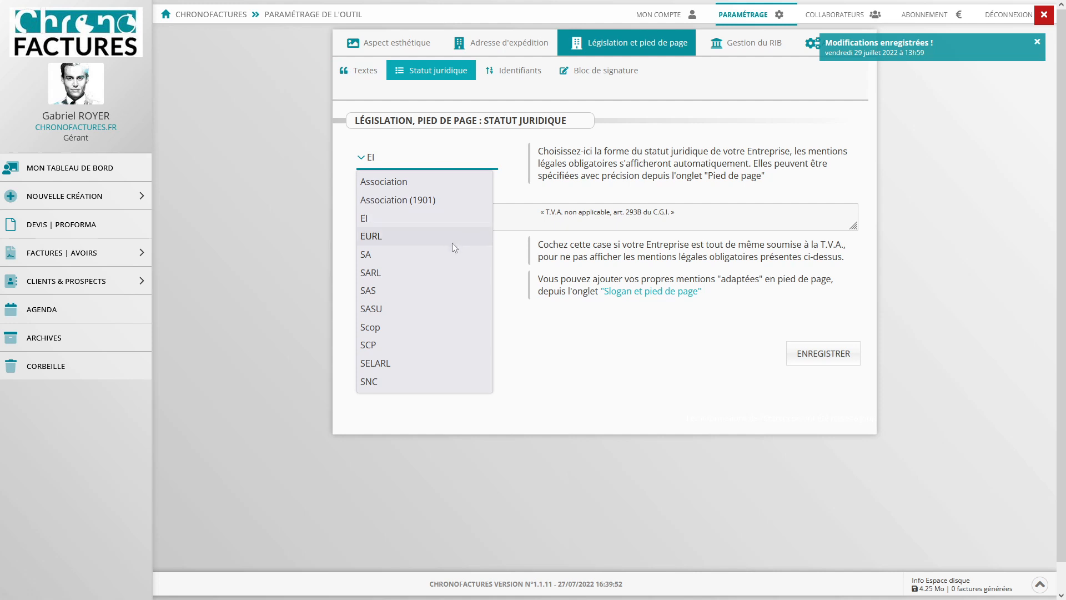
pyautogui.click(444, 293)
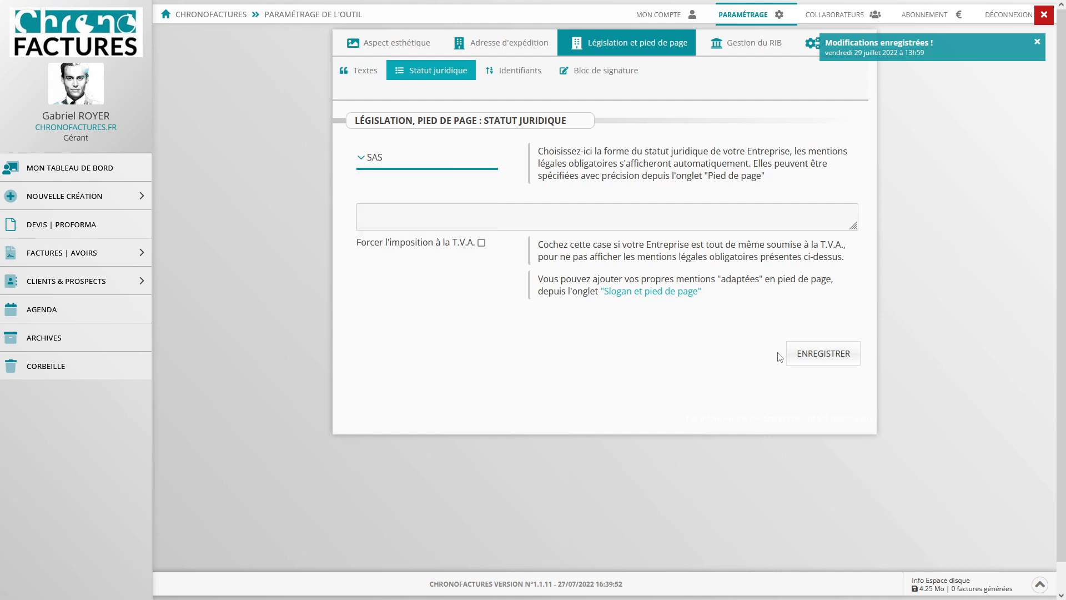
pyautogui.click(821, 361)
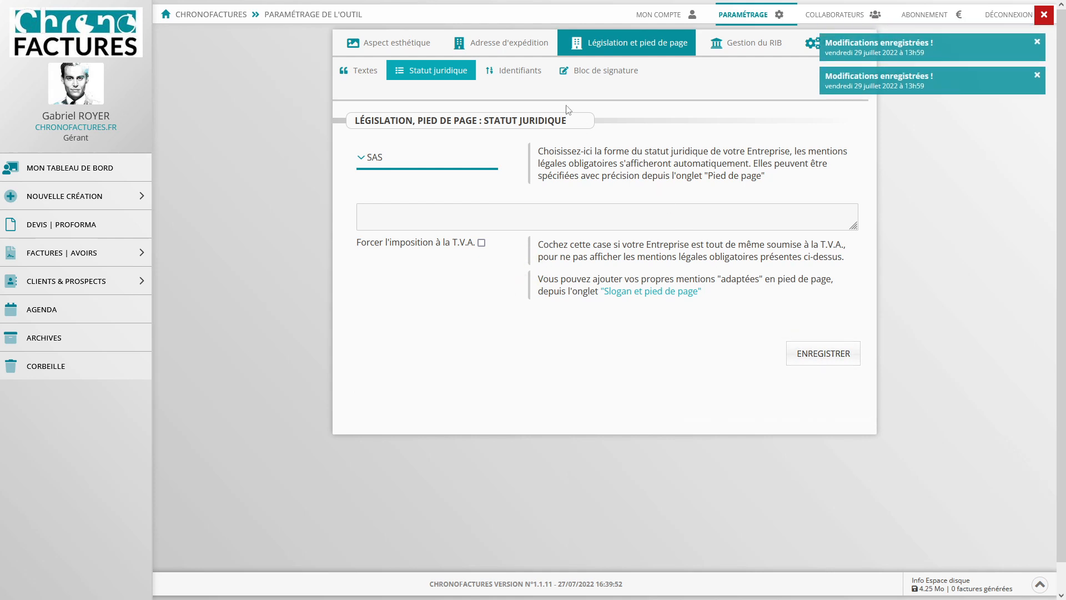
# - Enter the company's VAT number and a share capital of 1000 in Identifiants, then save
pyautogui.click(532, 78)
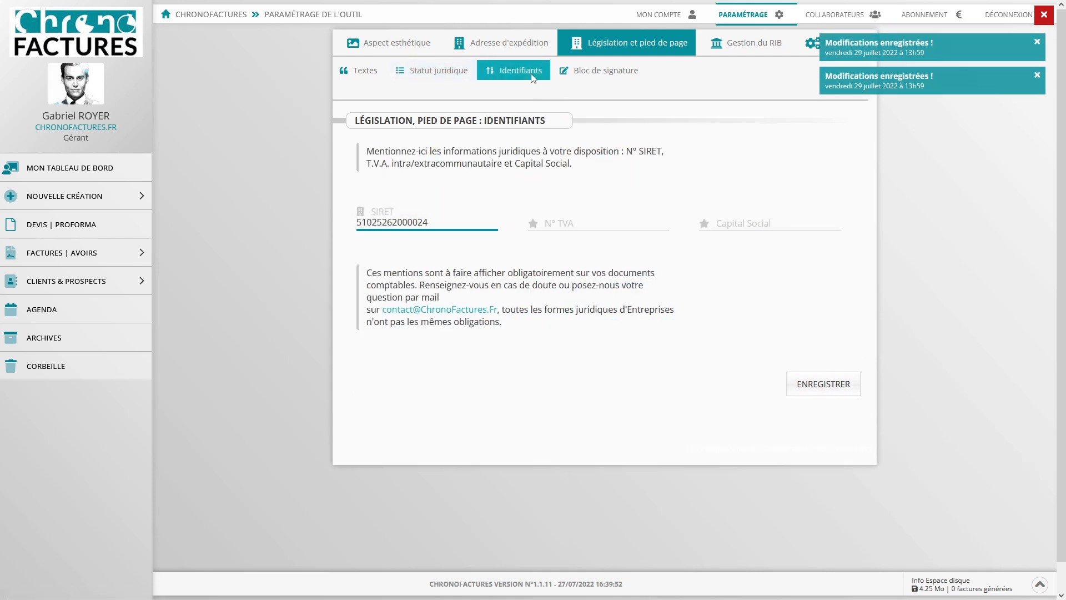
pyautogui.click(571, 218)
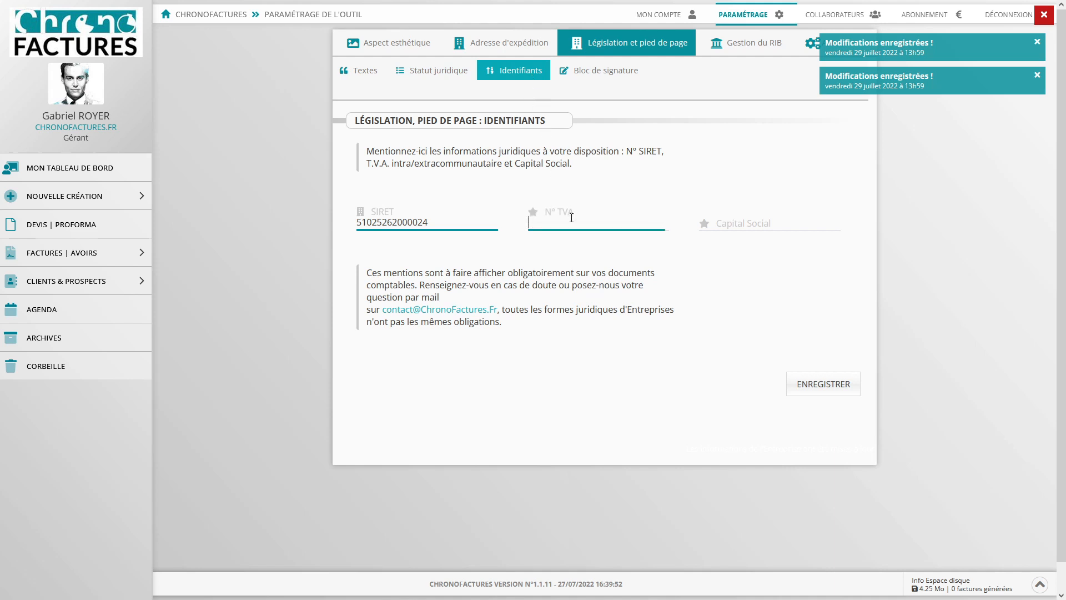
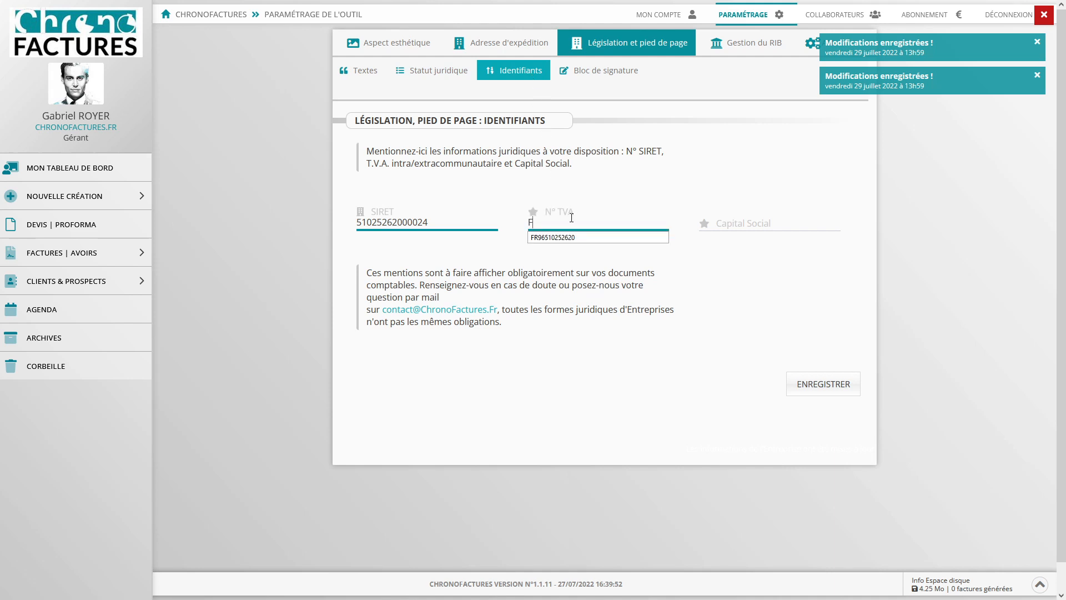
pyautogui.click(772, 219)
pyautogui.write('1000')
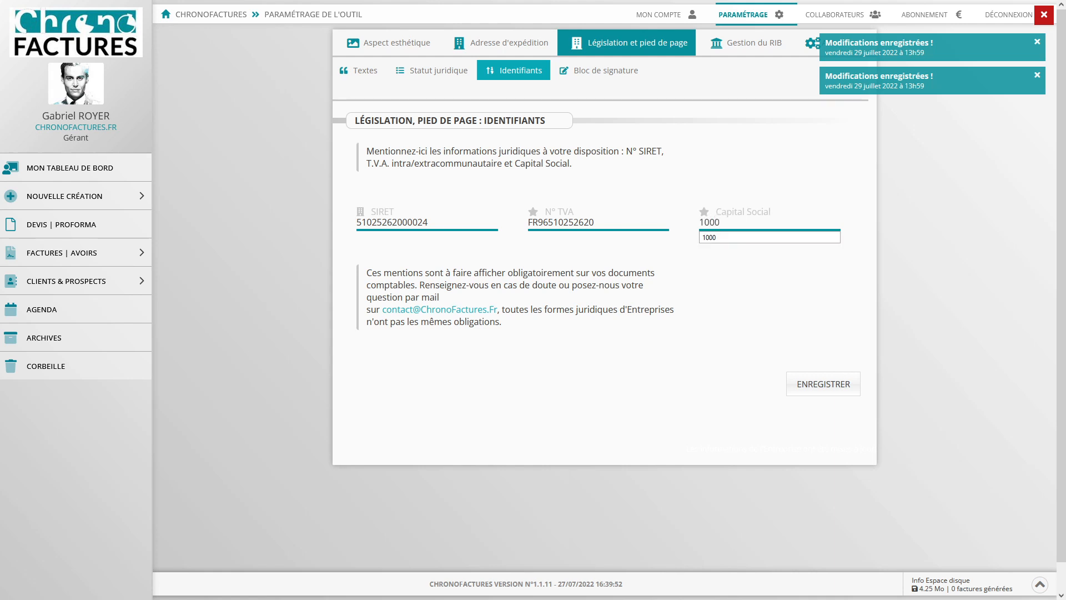
pyautogui.click(808, 387)
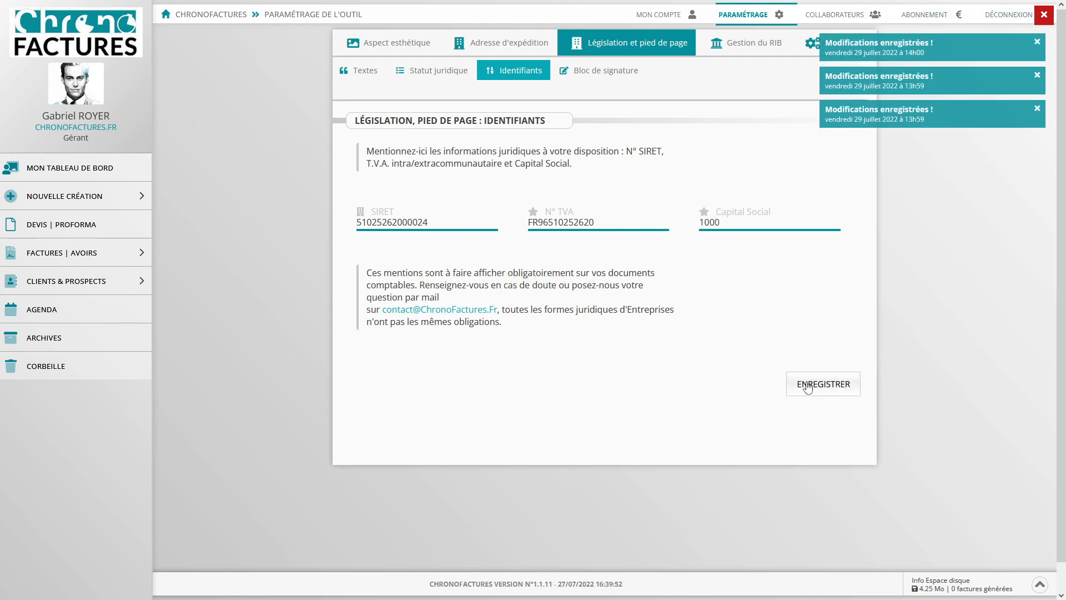
pyautogui.click(611, 75)
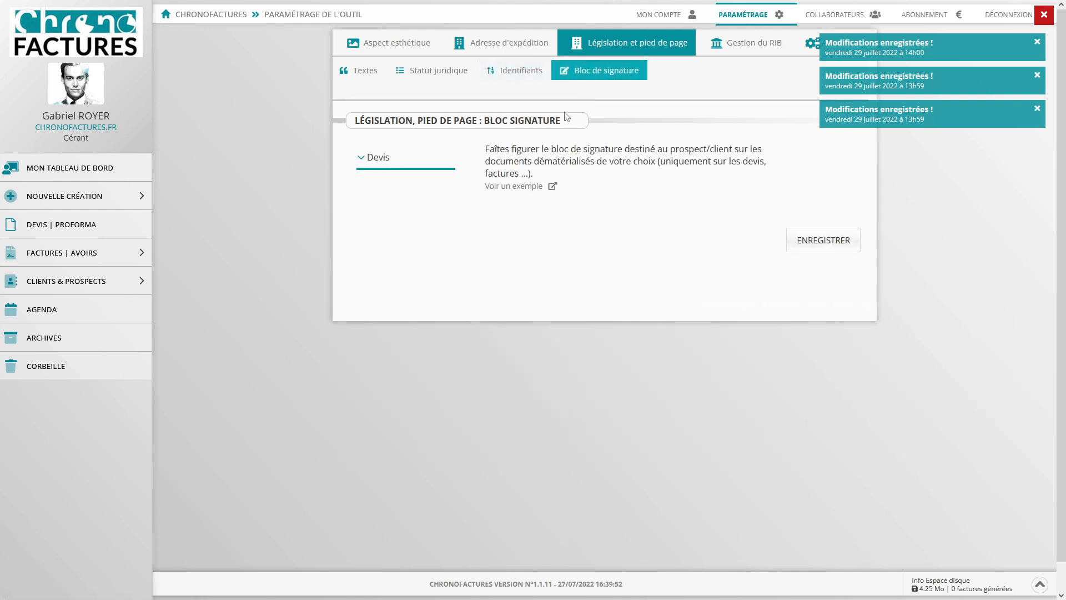
pyautogui.click(439, 167)
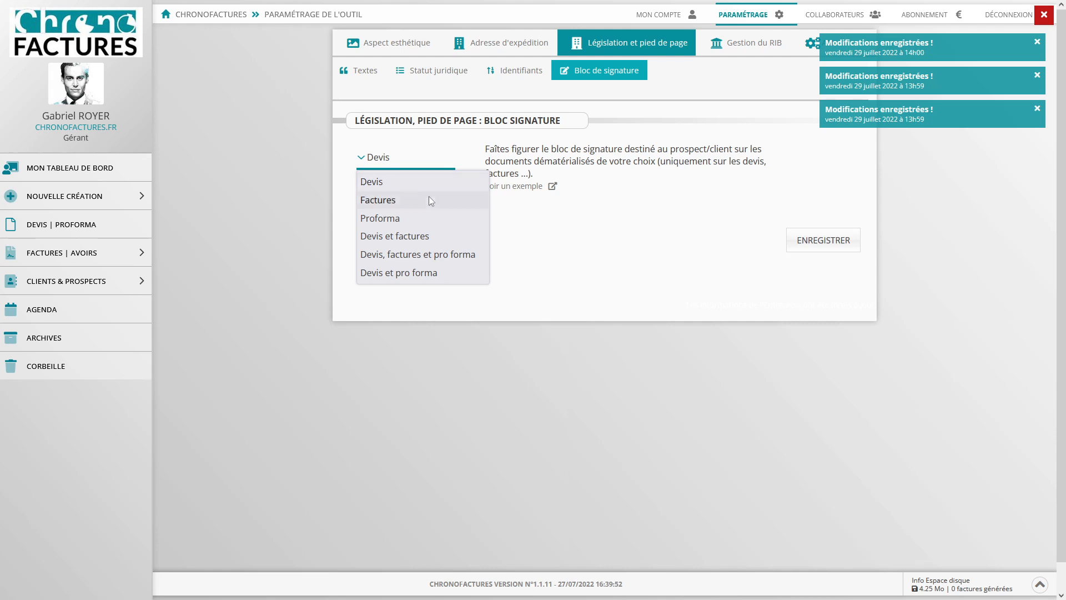
pyautogui.click(509, 222)
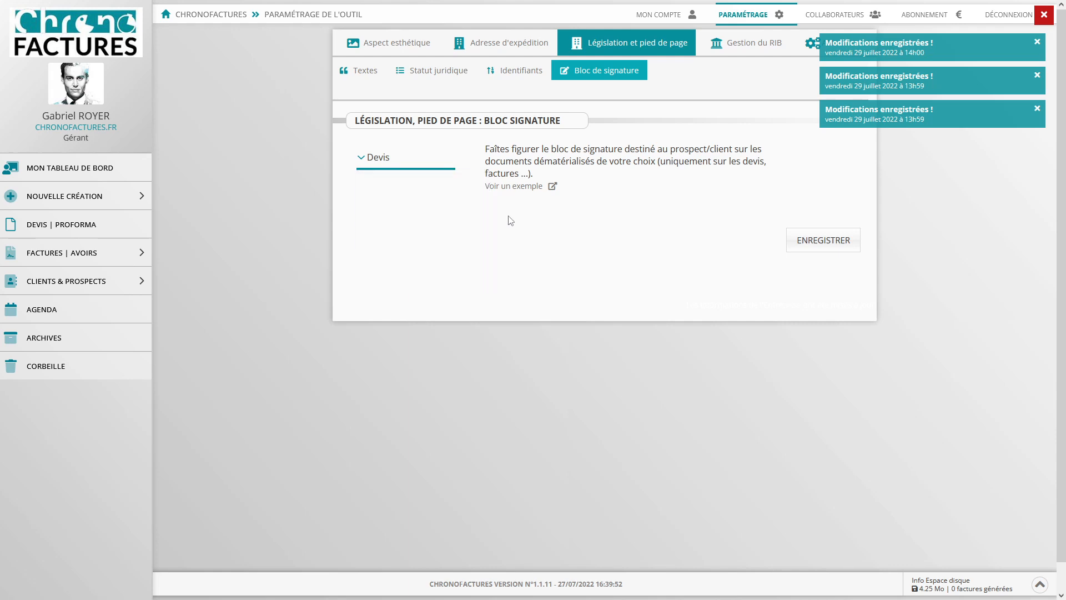
pyautogui.click(517, 186)
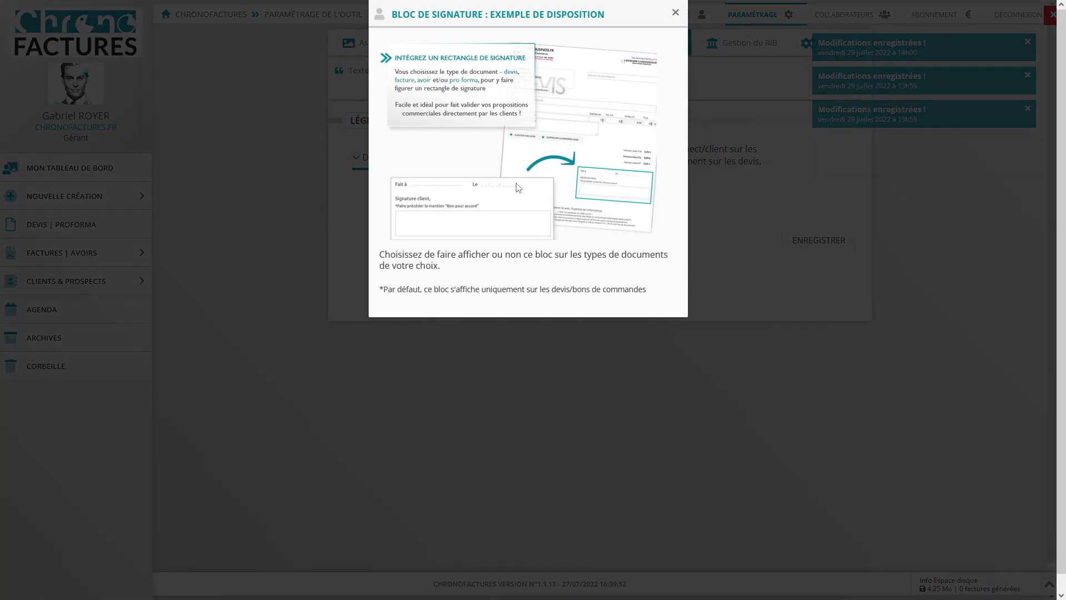
pyautogui.click(714, 210)
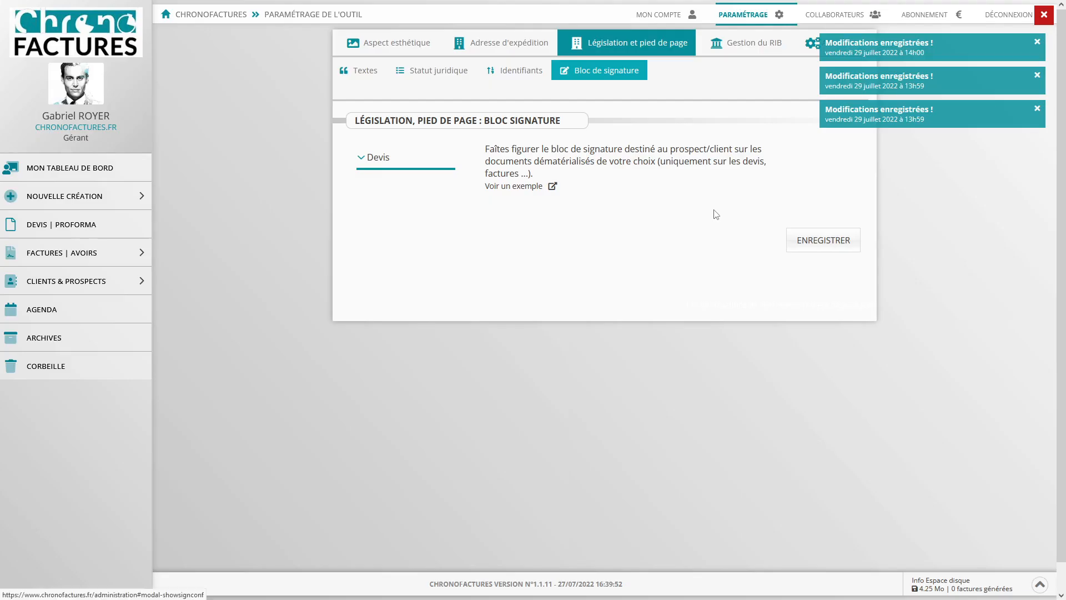
# - Show the RIB on 'Factures + Pro forma' documents and start adding a new RIB
pyautogui.click(730, 47)
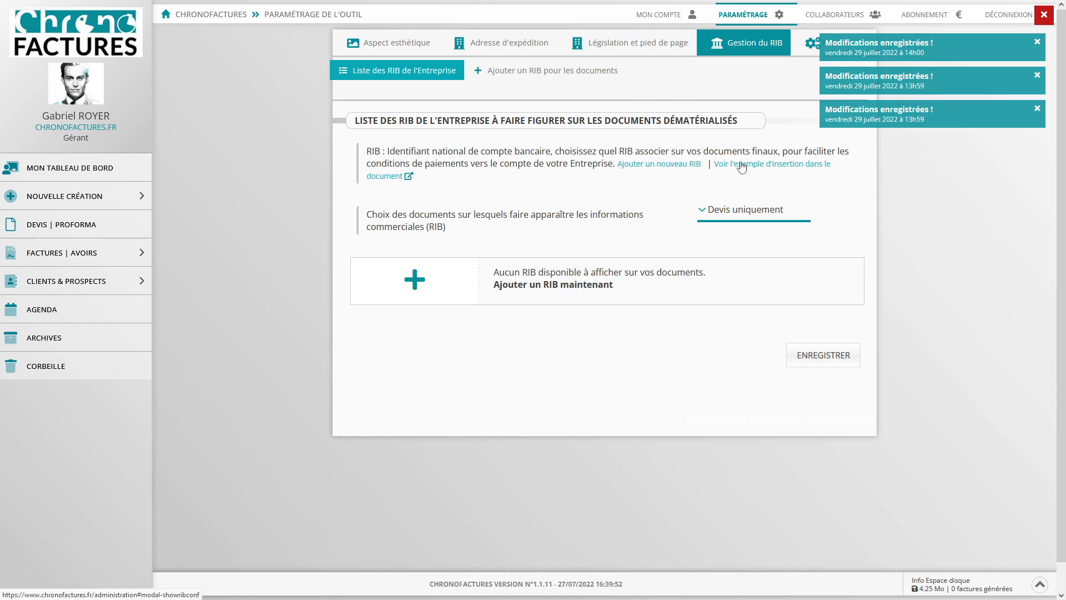
pyautogui.click(741, 164)
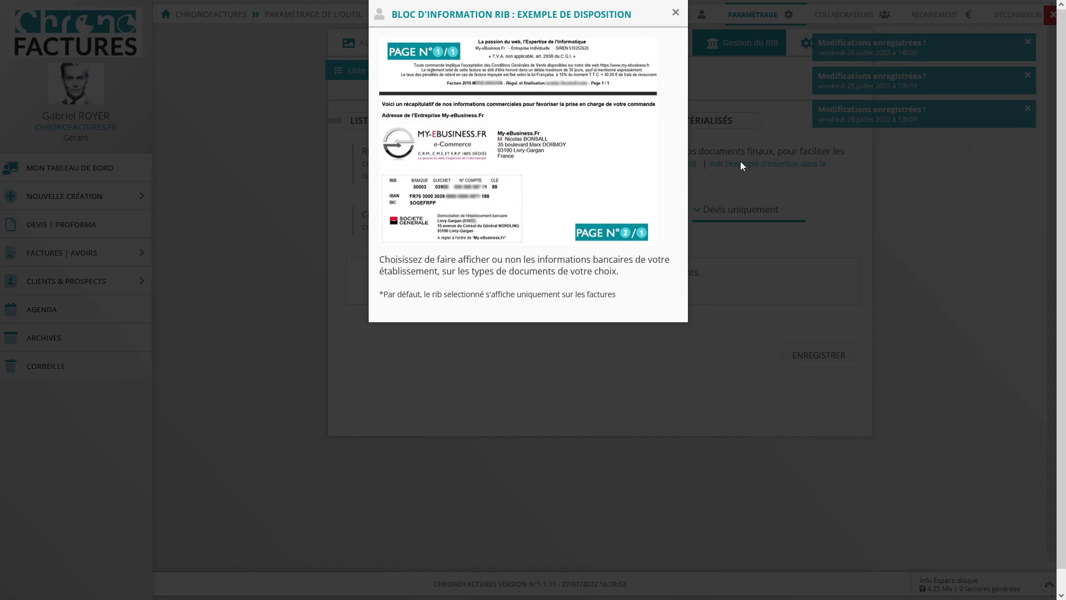
pyautogui.click(741, 161)
pyautogui.click(737, 211)
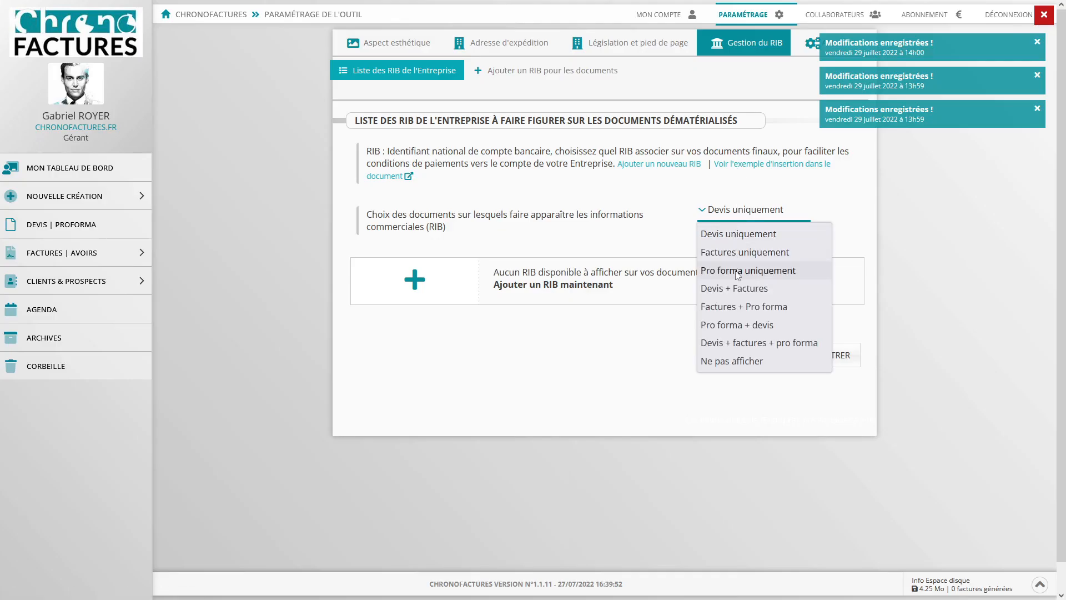
pyautogui.click(739, 307)
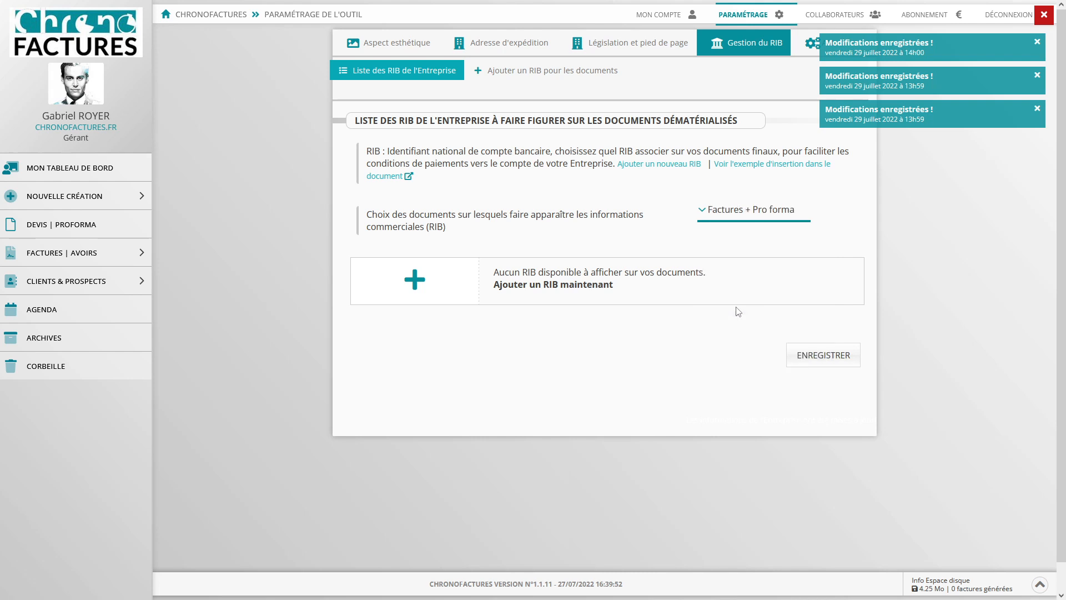
pyautogui.click(594, 288)
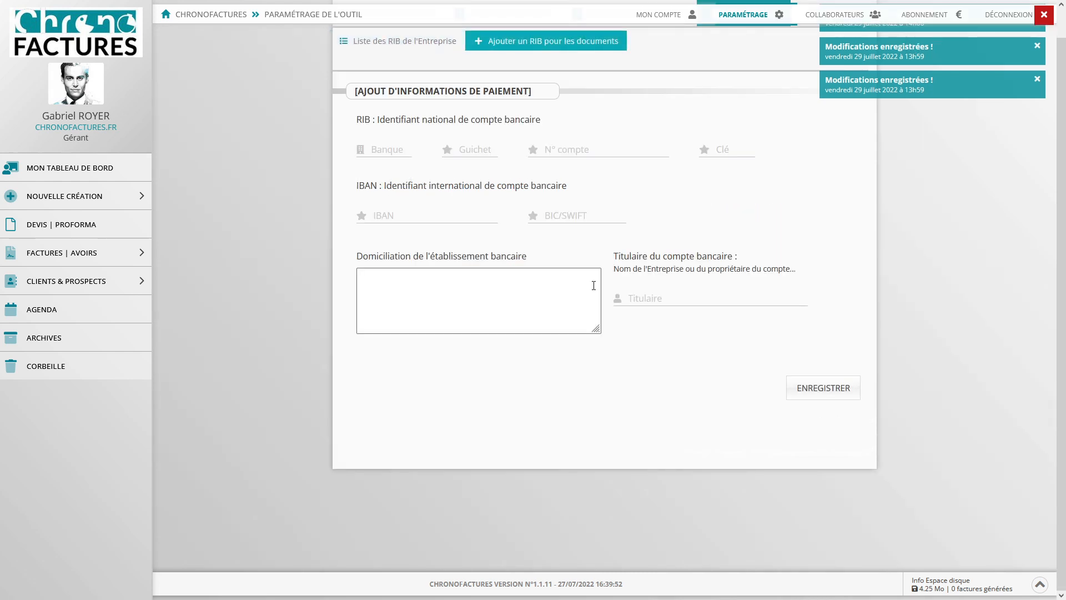
# - Enter bank code 30003, branch code 03333, the account number and the RIB key
pyautogui.click(383, 150)
pyautogui.write('30003')
pyautogui.click(483, 152)
pyautogui.write('03333')
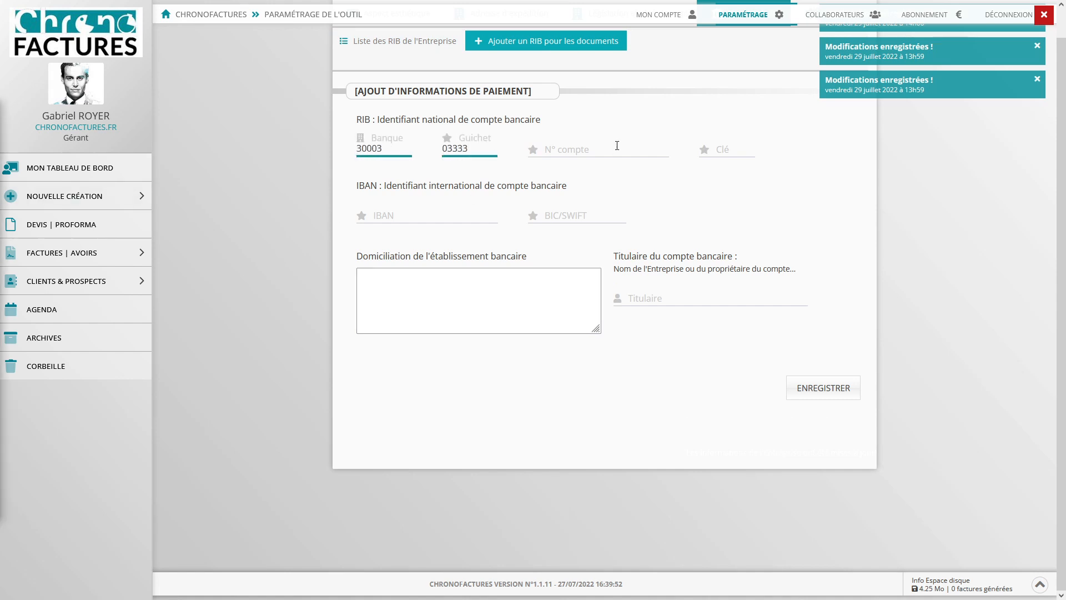
pyautogui.click(614, 148)
pyautogui.click(726, 148)
pyautogui.write('33')
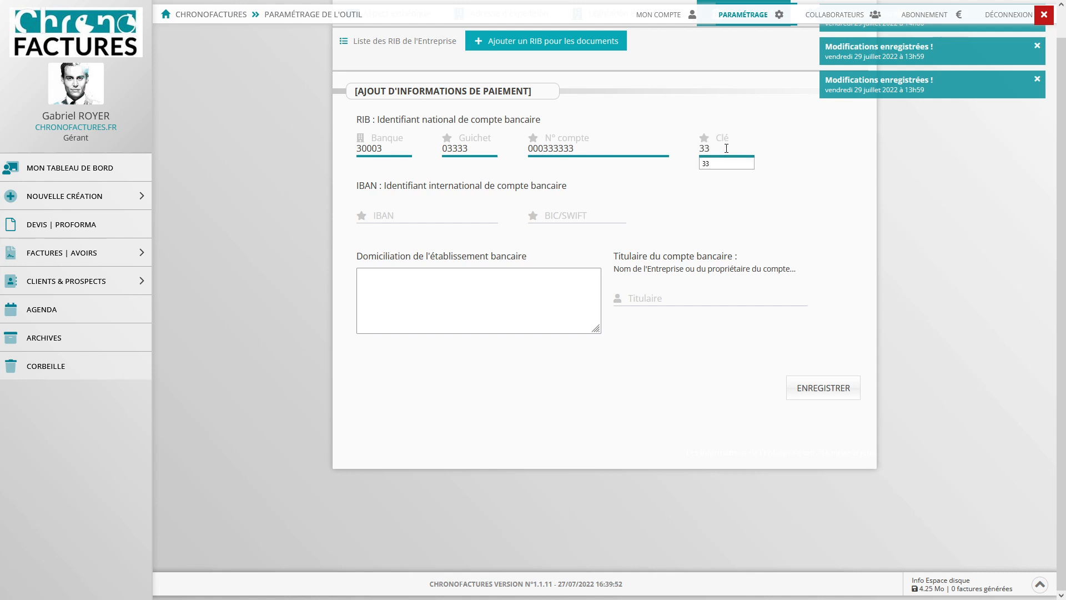
# - Paste the IBAN, BIC SOGEFRPP and Livry-Gargan branch address; set holder ChronoFactures.Fr
pyautogui.click(418, 216)
pyautogui.hotkey('ctrl', 'v')
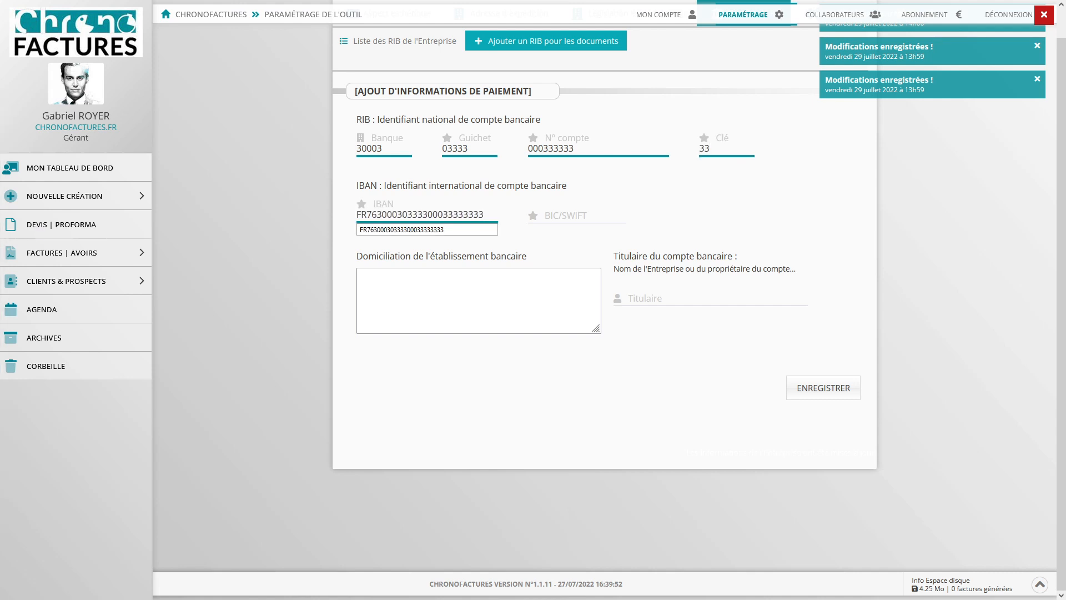
pyautogui.click(578, 220)
pyautogui.write('SOGEFRPP')
pyautogui.click(683, 222)
pyautogui.click(402, 317)
pyautogui.write('Livry-Gargan (03988) 15 avenue du Consul du Général NORDLING 93190 Livry-Gargan')
pyautogui.click(648, 300)
pyautogui.press('Down')
pyautogui.press('Return')
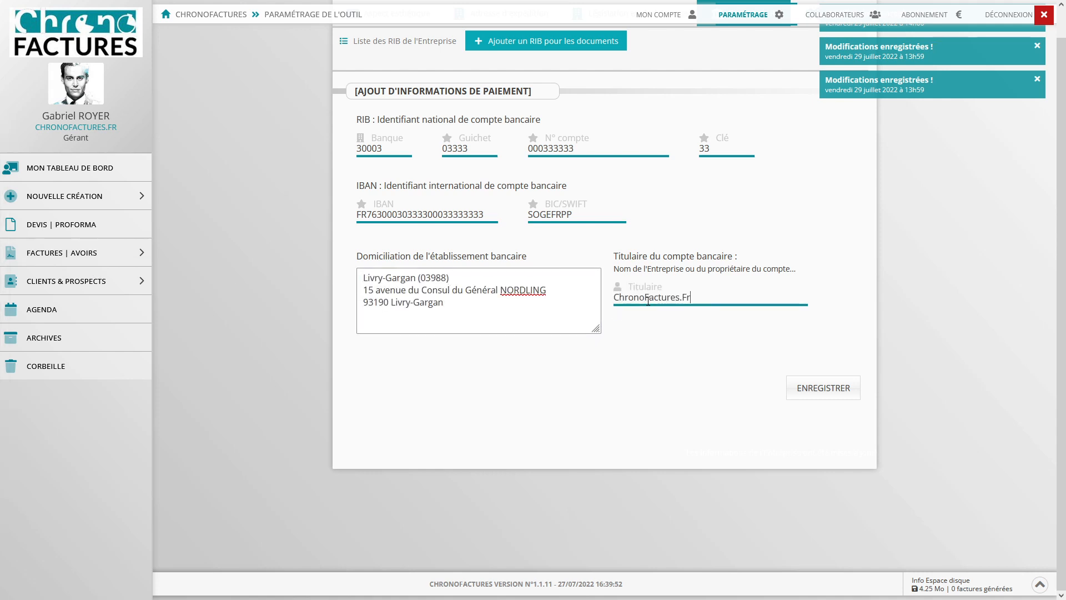
# - Save the bank details and dismiss the saved-changes notifications
pyautogui.click(827, 389)
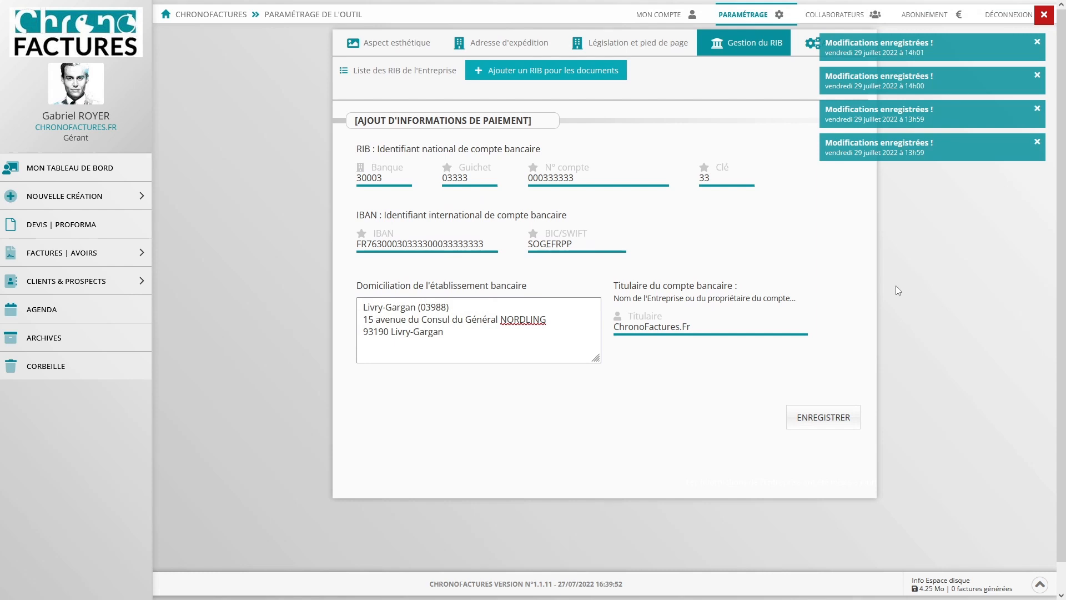
pyautogui.click(1037, 42)
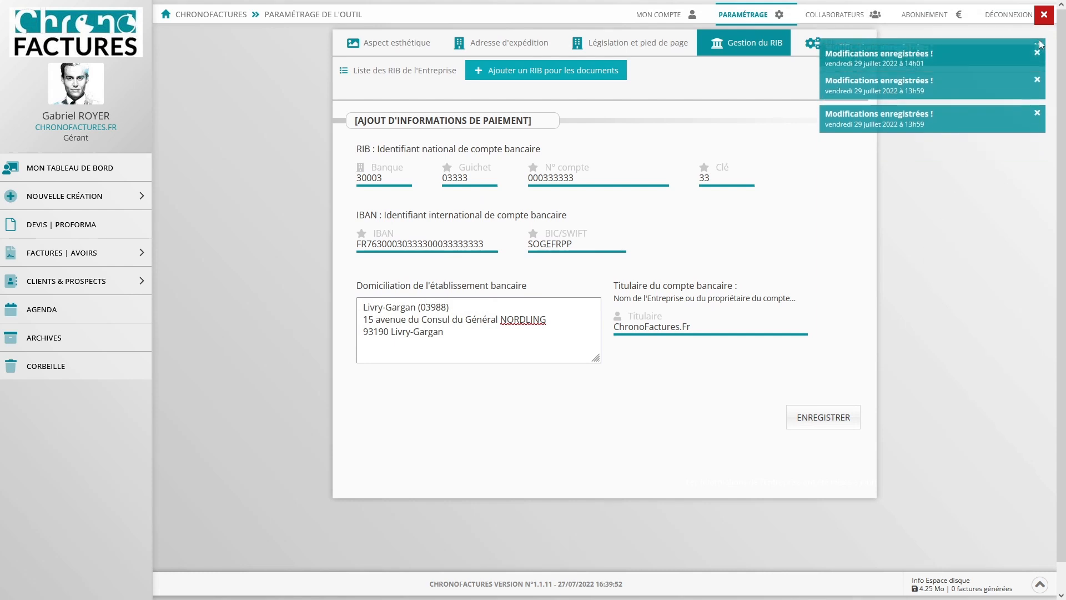
pyautogui.click(1037, 43)
pyautogui.click(1037, 43)
pyautogui.click(1037, 43)
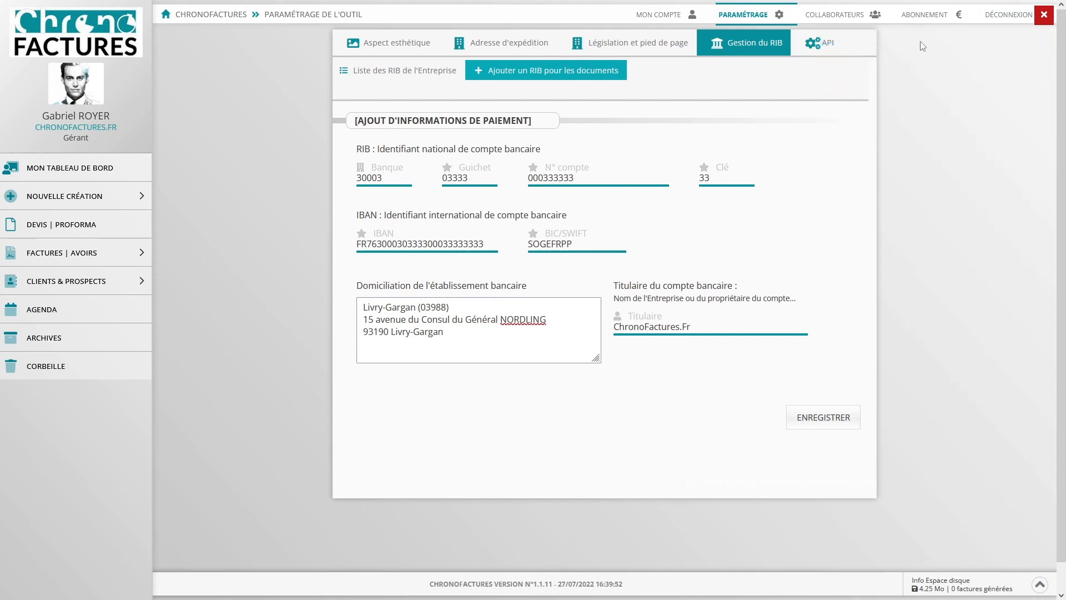
# - View the API tab's WooCommerce usage example, then go to the DEVIS | PROFORMA quotes list
pyautogui.click(810, 48)
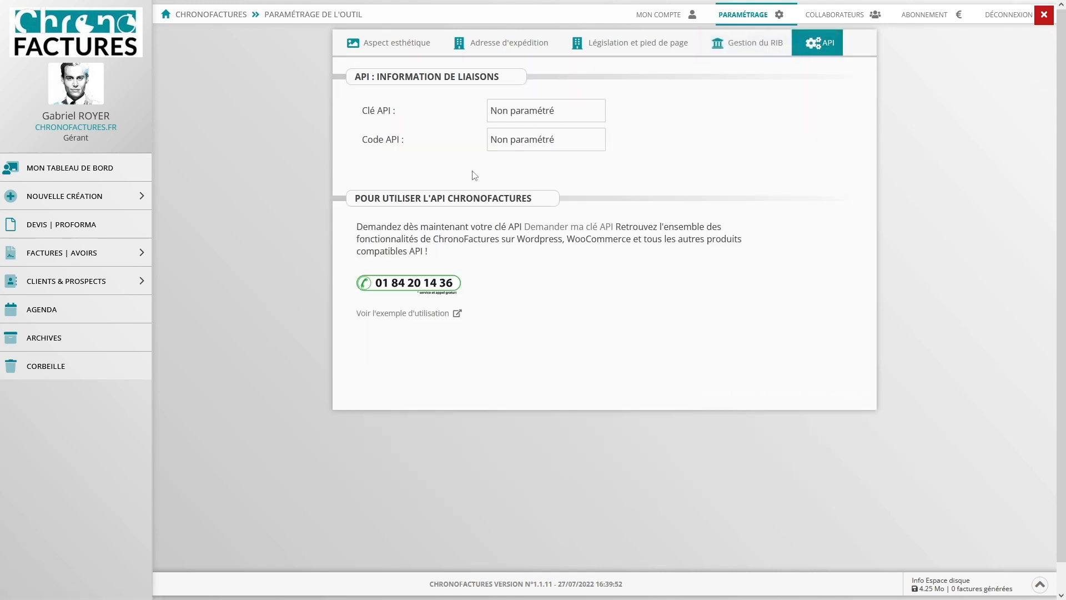
pyautogui.click(415, 319)
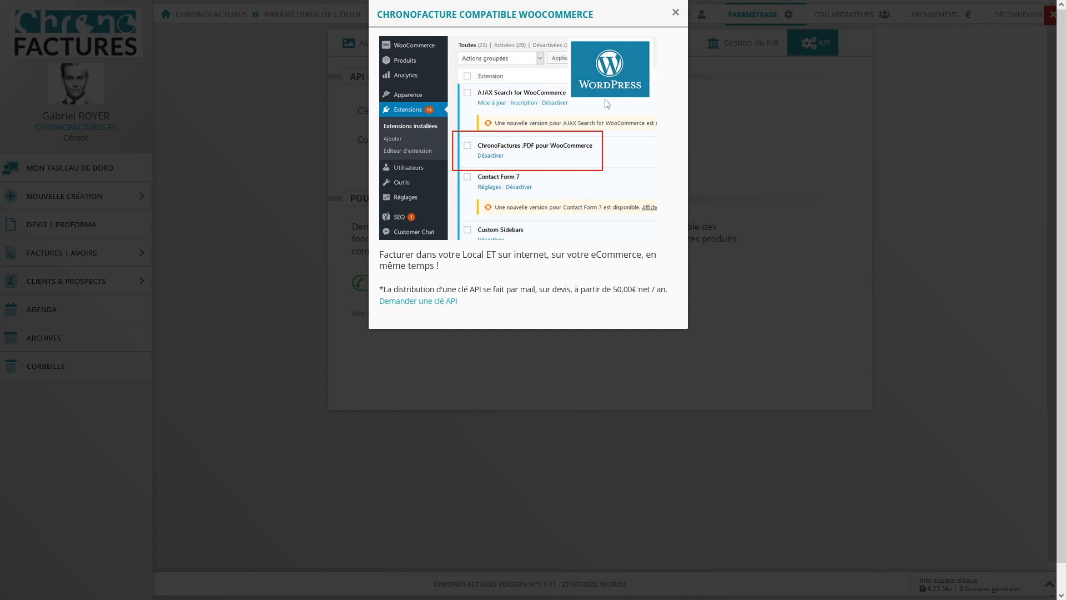
pyautogui.press('Escape')
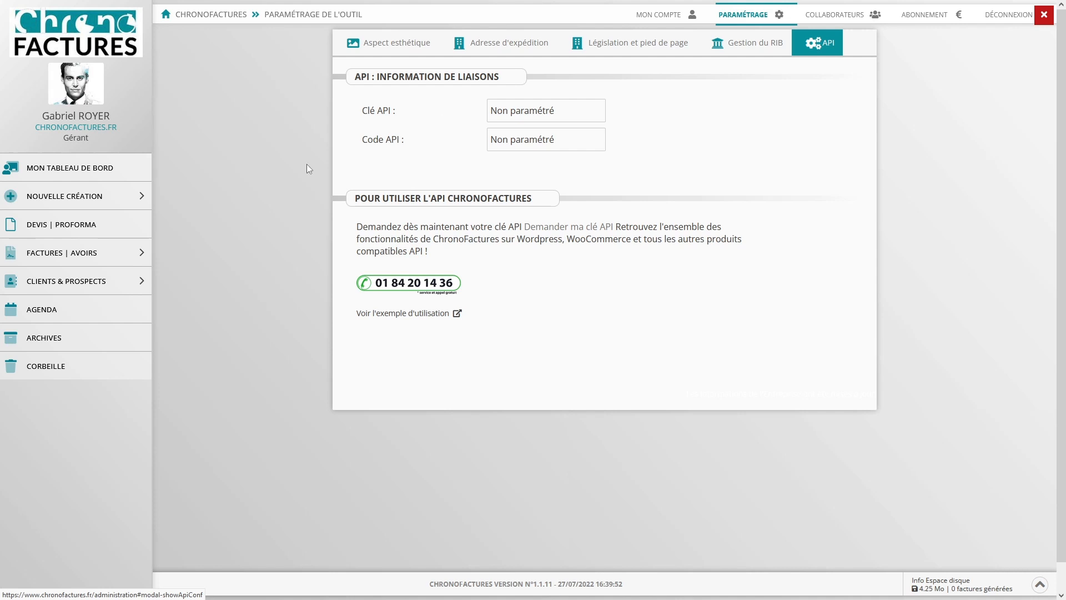
pyautogui.click(73, 224)
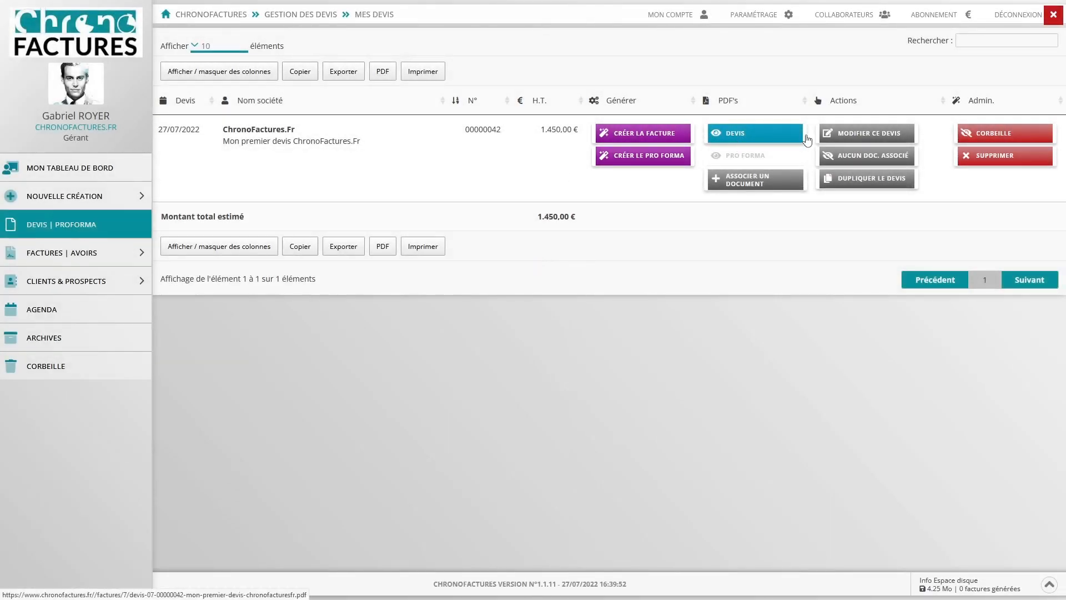
# - Retitle the quote 'Mon premier devis modifié ChronoFactures.Fr', change 'LA' to 'La' in three descriptions, and save
pyautogui.click(858, 134)
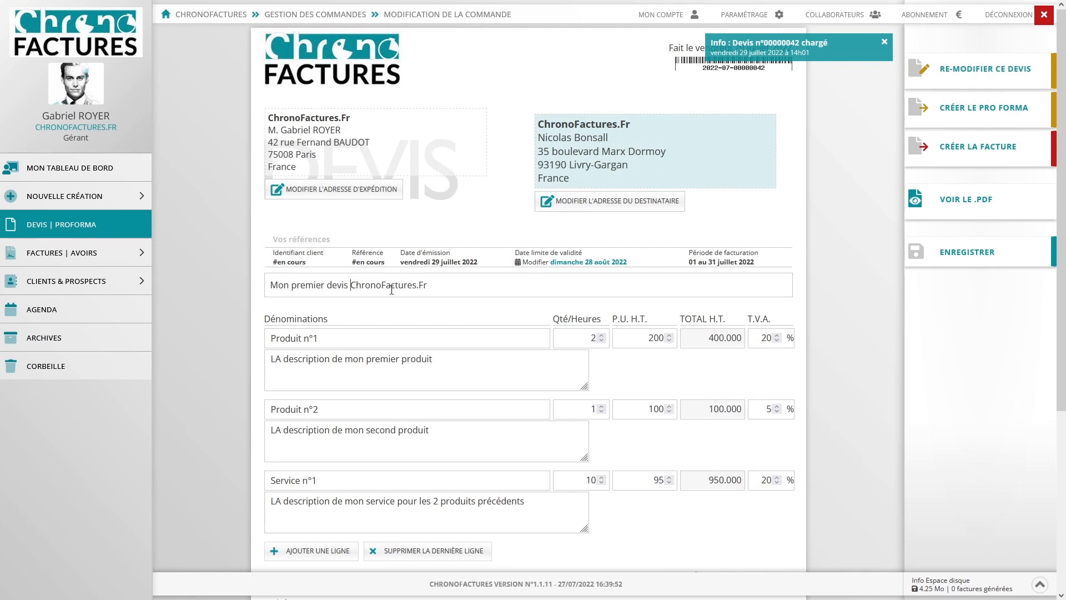
pyautogui.write('modifié')
pyautogui.moveTo(276, 359); pyautogui.dragTo(281, 359)
pyautogui.write('a')
pyautogui.moveTo(276, 430); pyautogui.dragTo(282, 430)
pyautogui.write('a')
pyautogui.moveTo(276, 501); pyautogui.dragTo(282, 502)
pyautogui.write('a')
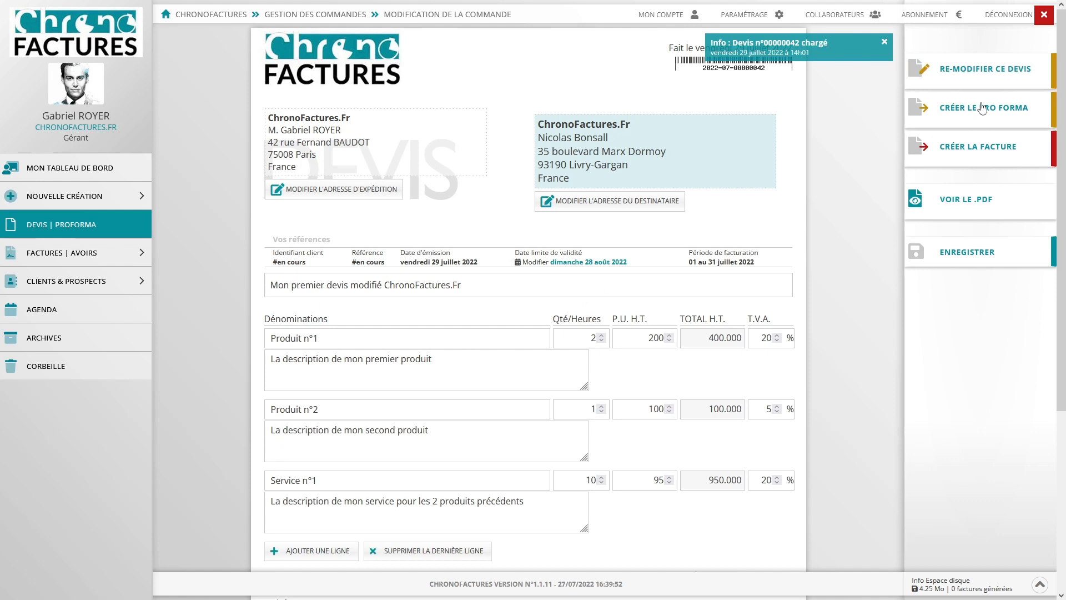
pyautogui.click(999, 83)
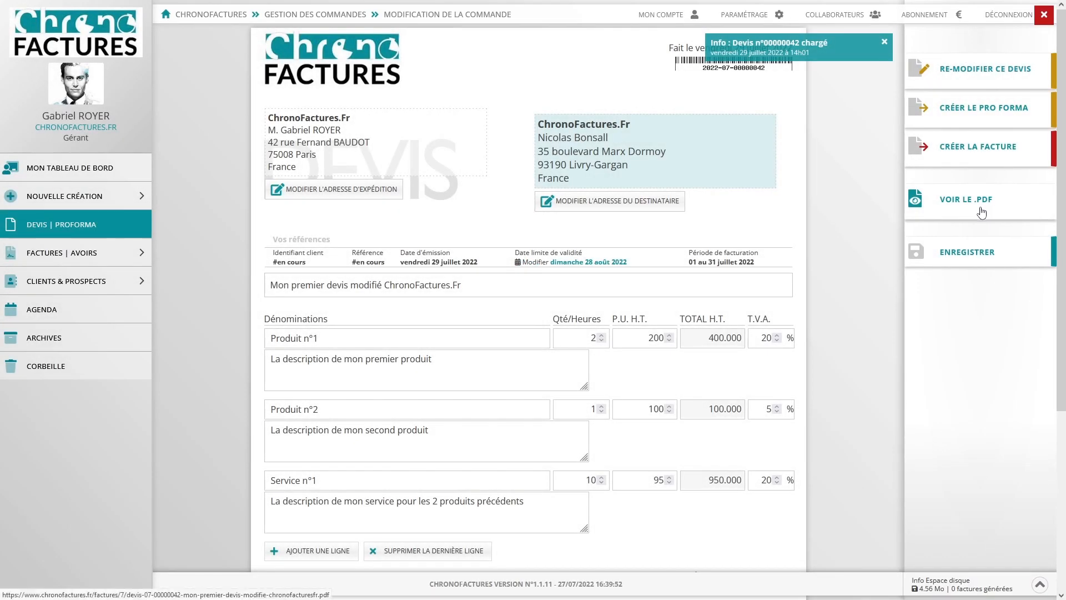
pyautogui.click(981, 212)
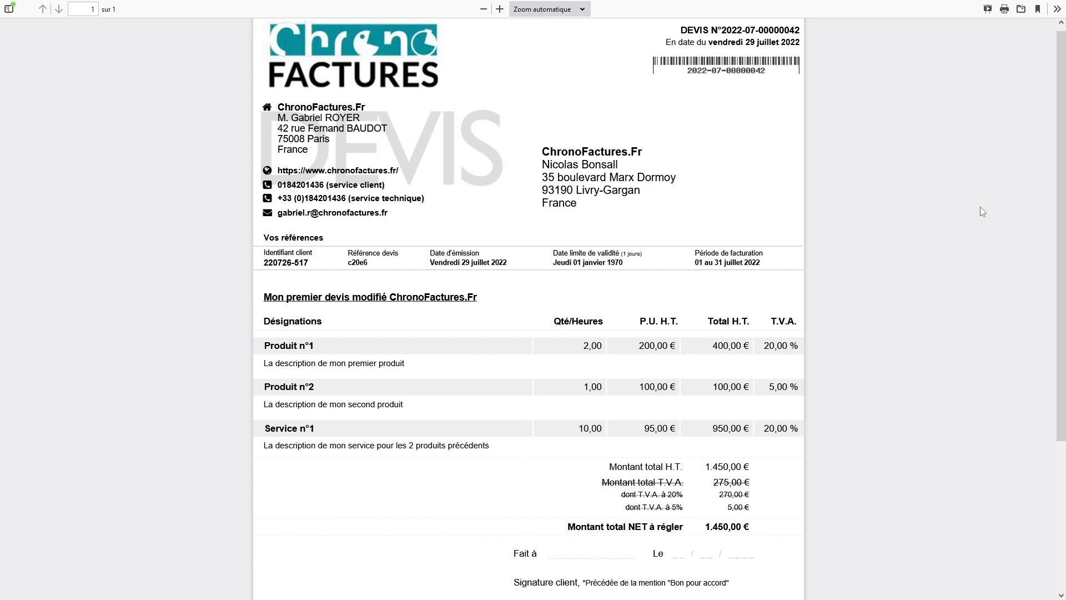
pyautogui.scroll(-5, 981, 207)
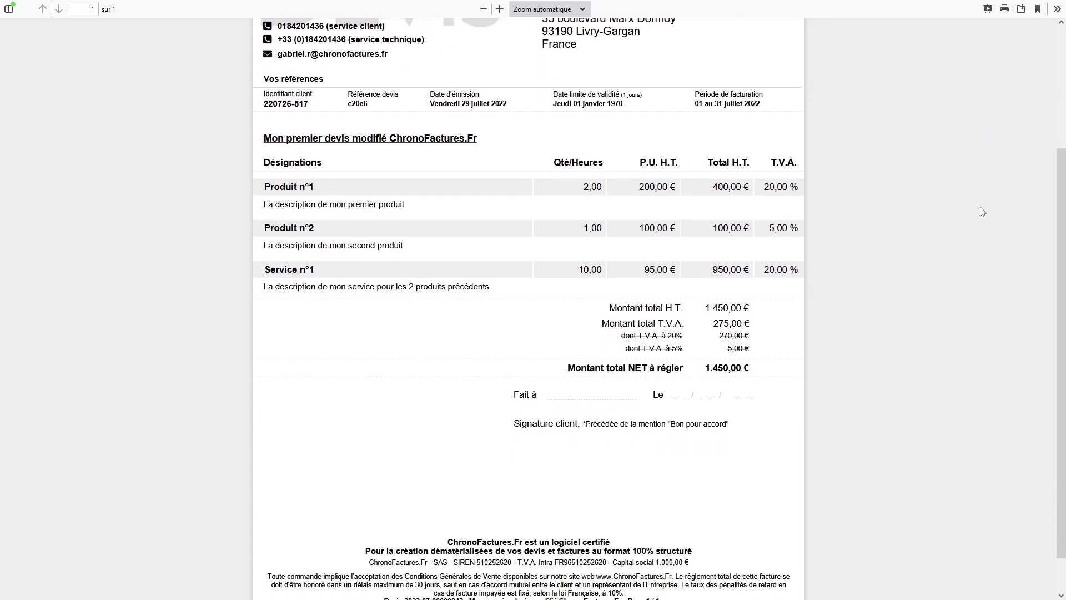
pyautogui.moveTo(476, 499); pyautogui.dragTo(727, 511)
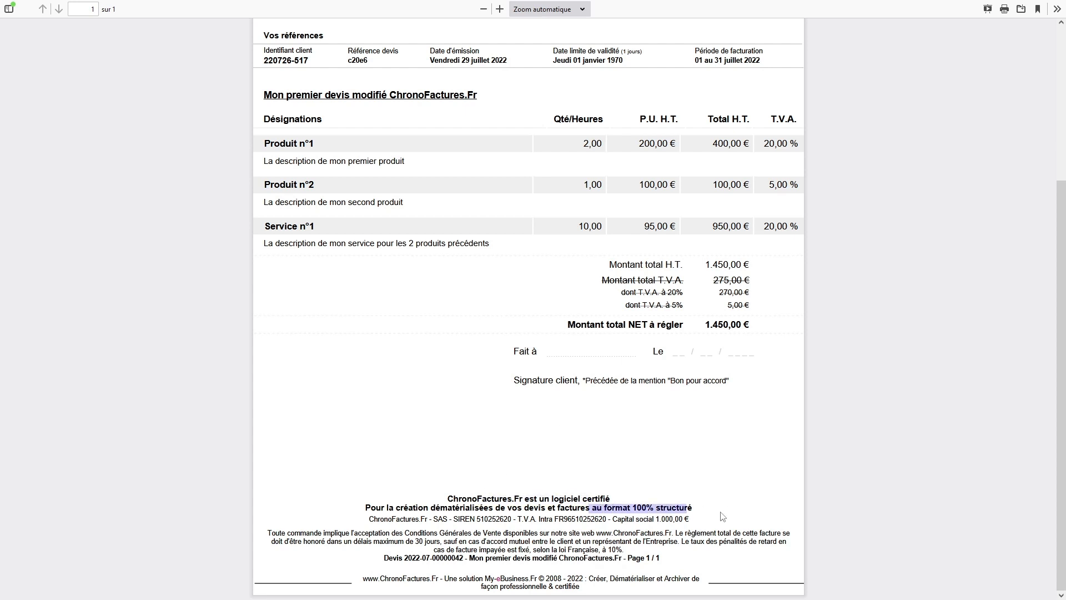
pyautogui.moveTo(596, 520); pyautogui.dragTo(706, 523)
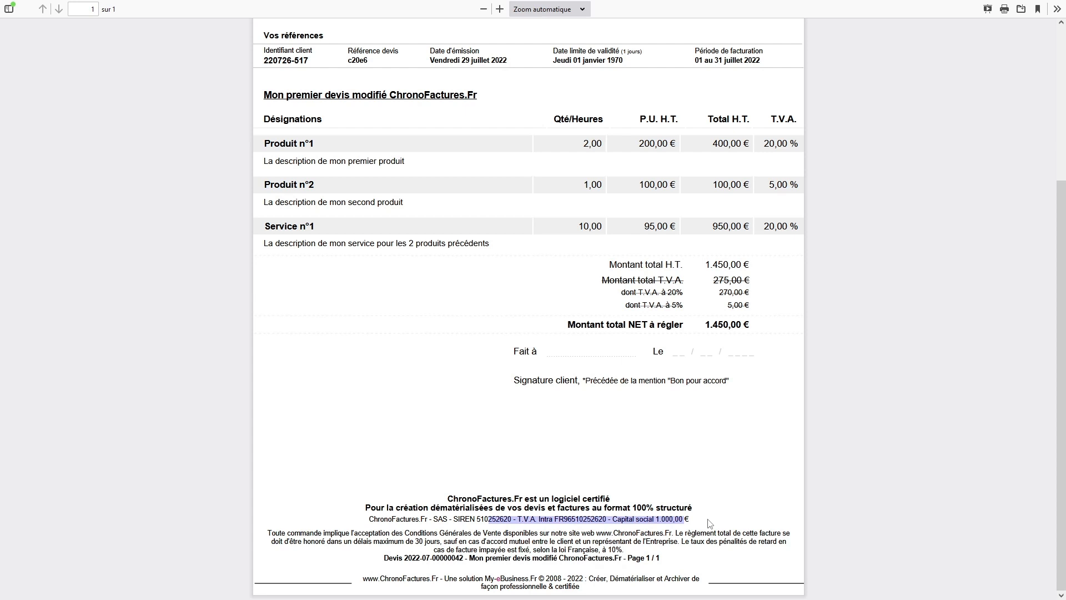
pyautogui.click(709, 523)
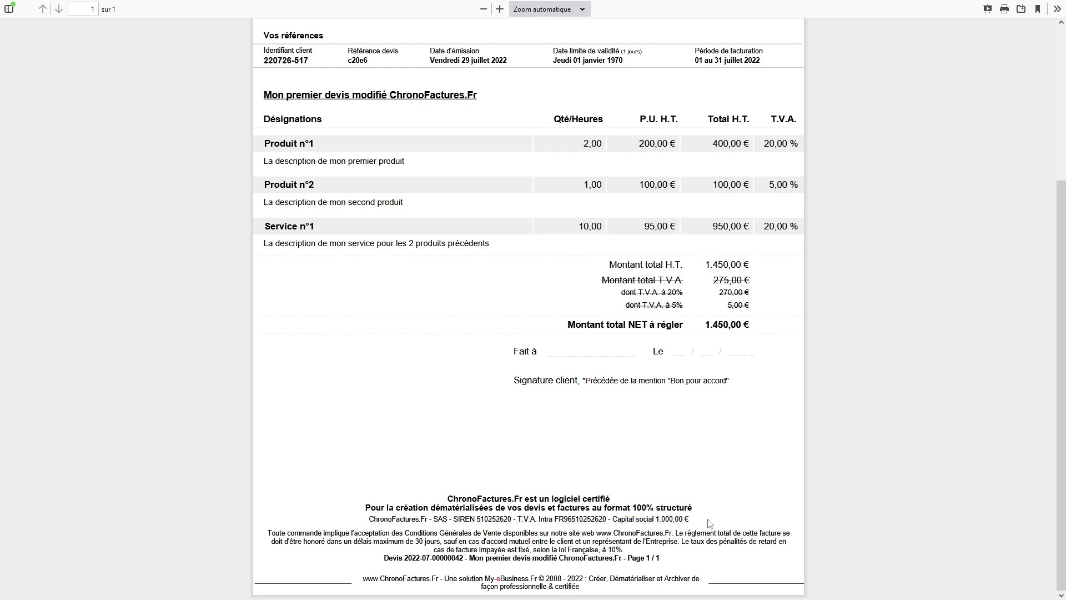
pyautogui.hotkey('alt', 'Left')
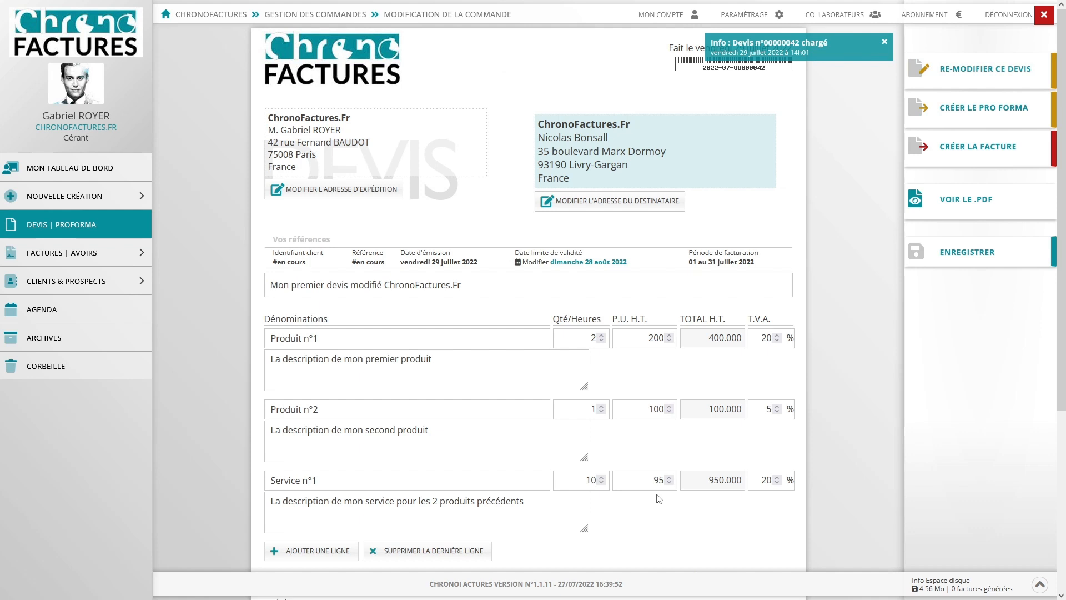
# - Return to the DEVIS | PROFORMA quotes list
pyautogui.click(85, 228)
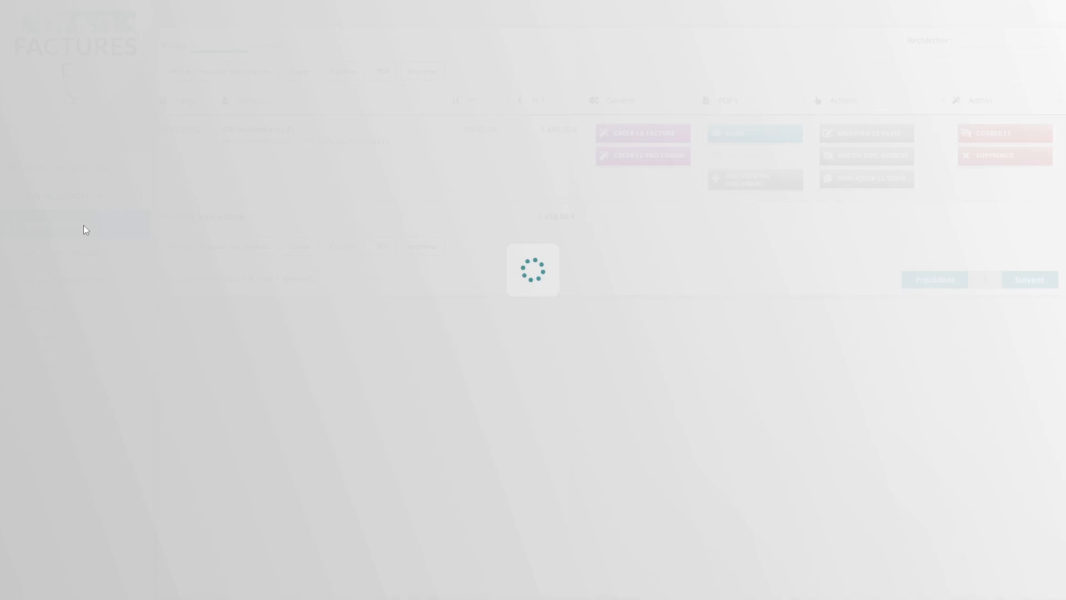